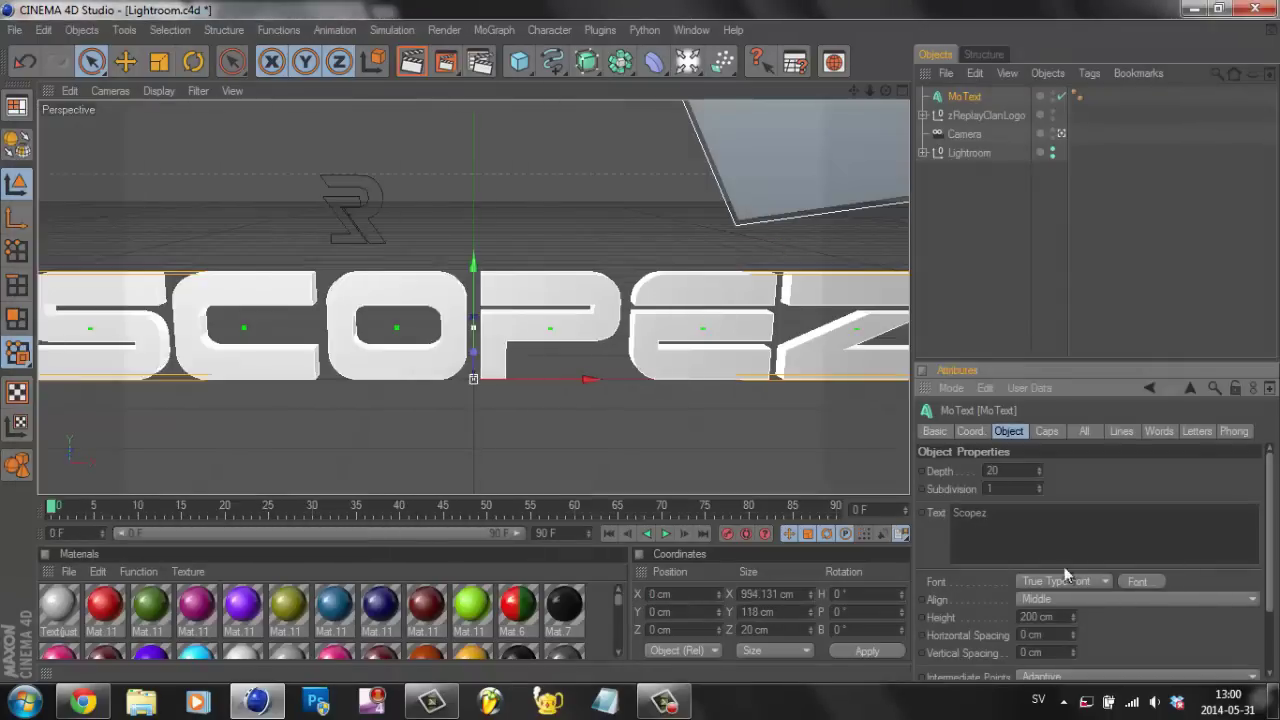
Confirm the chosen font for the ReplayClan MoText lettering.
left_click(358, 528)
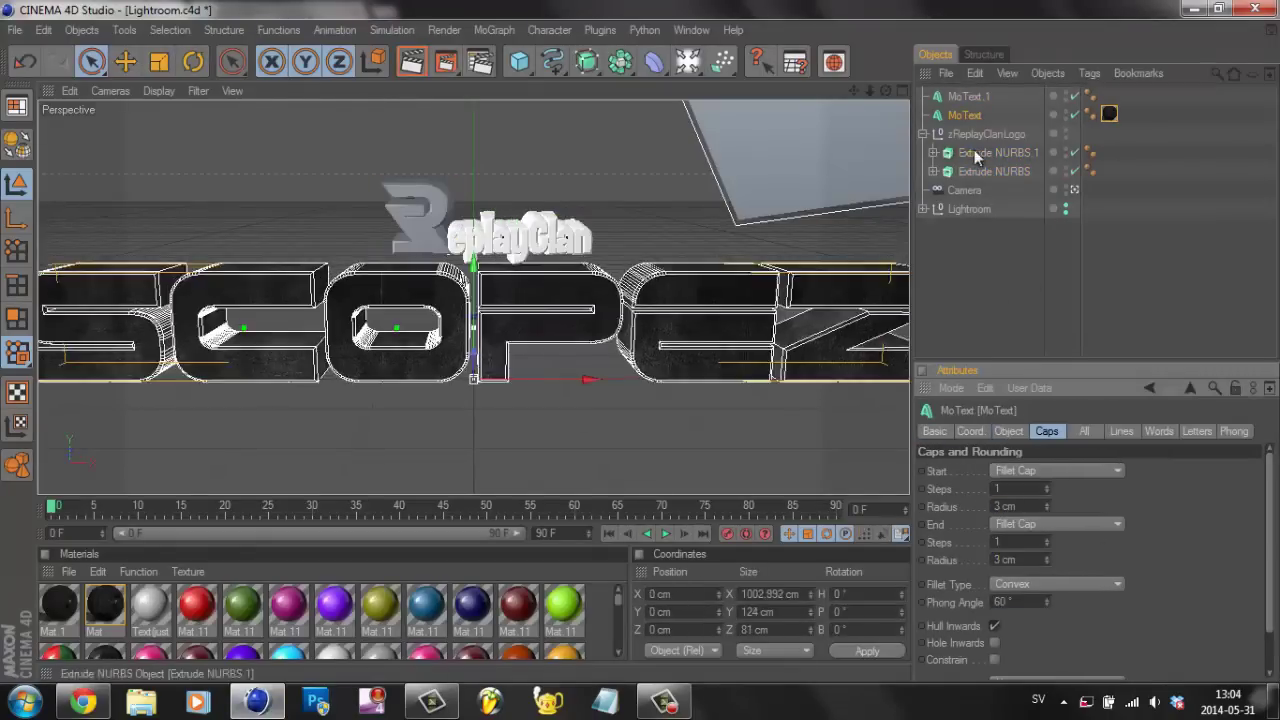
Collapse the ReplayClan logo group and apply the red Acrez material to the SCOPEZ text.
left_click(922, 134)
left_click(1077, 134)
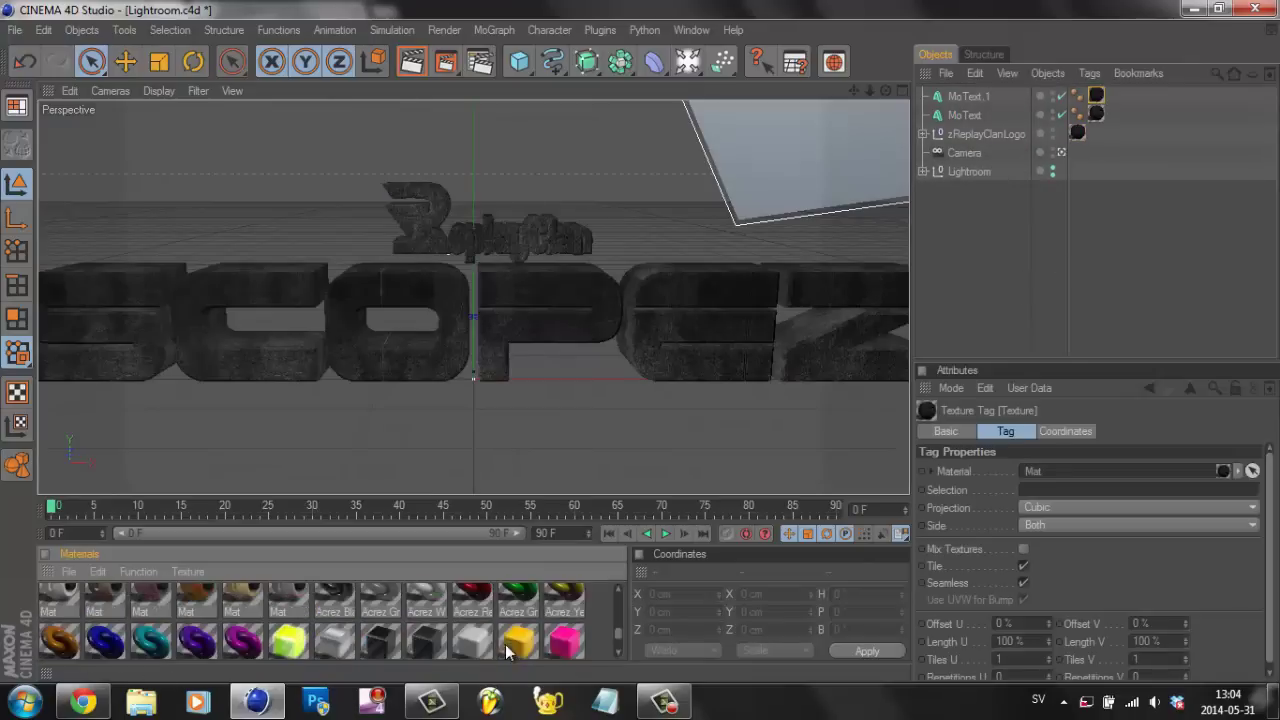
left_click_drag(472, 605, 813, 323)
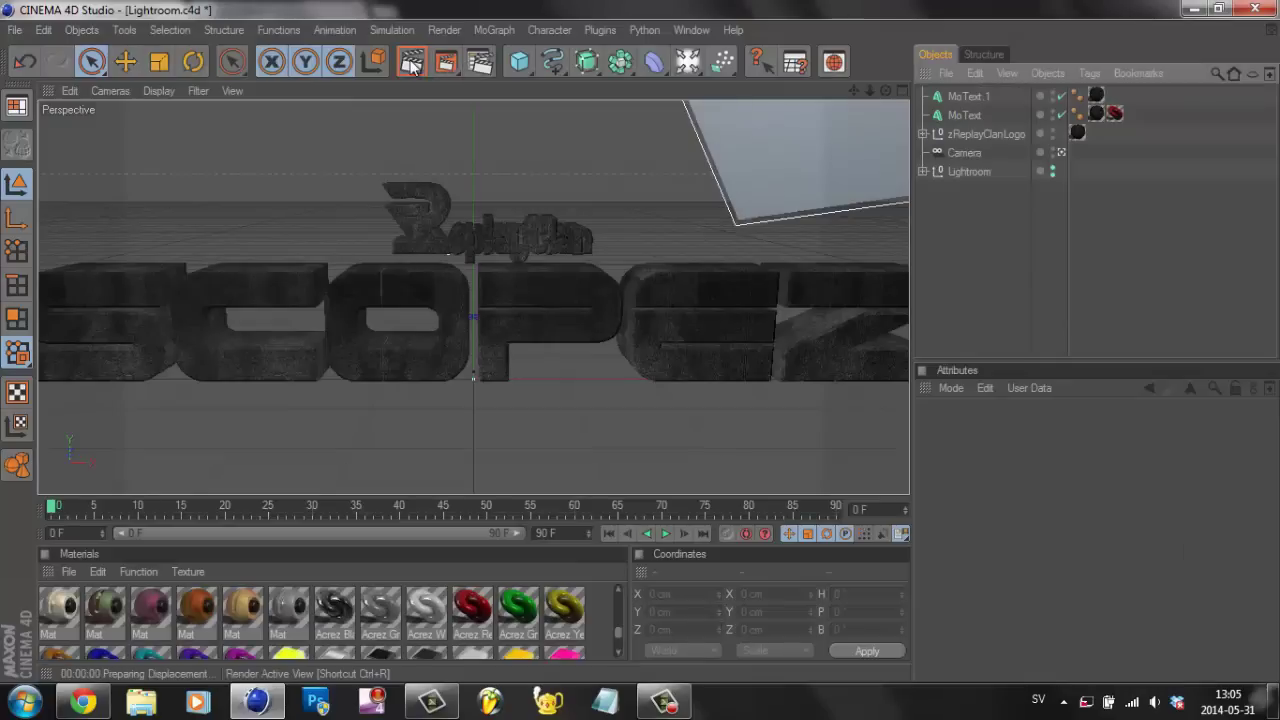
scroll(335, 632, "down", 3)
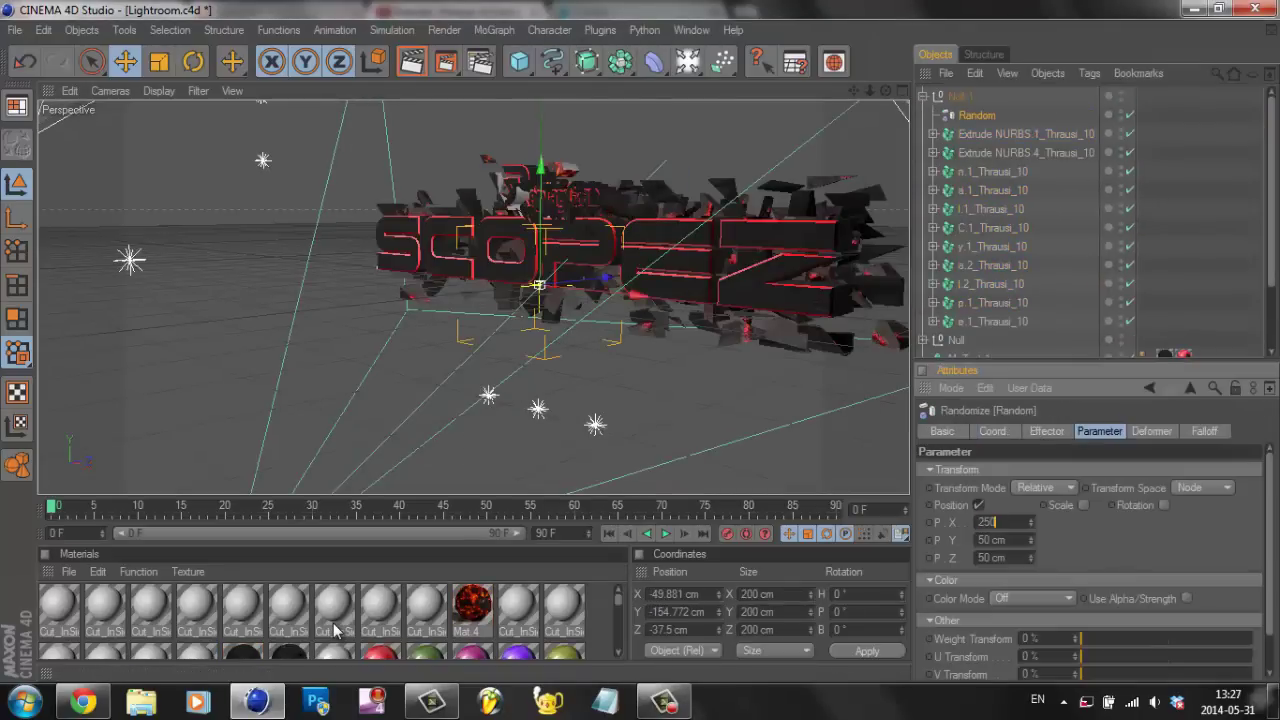
Undo and redo the Thrausi fracture, then check and close the Render Settings.
key("ctrl+z")
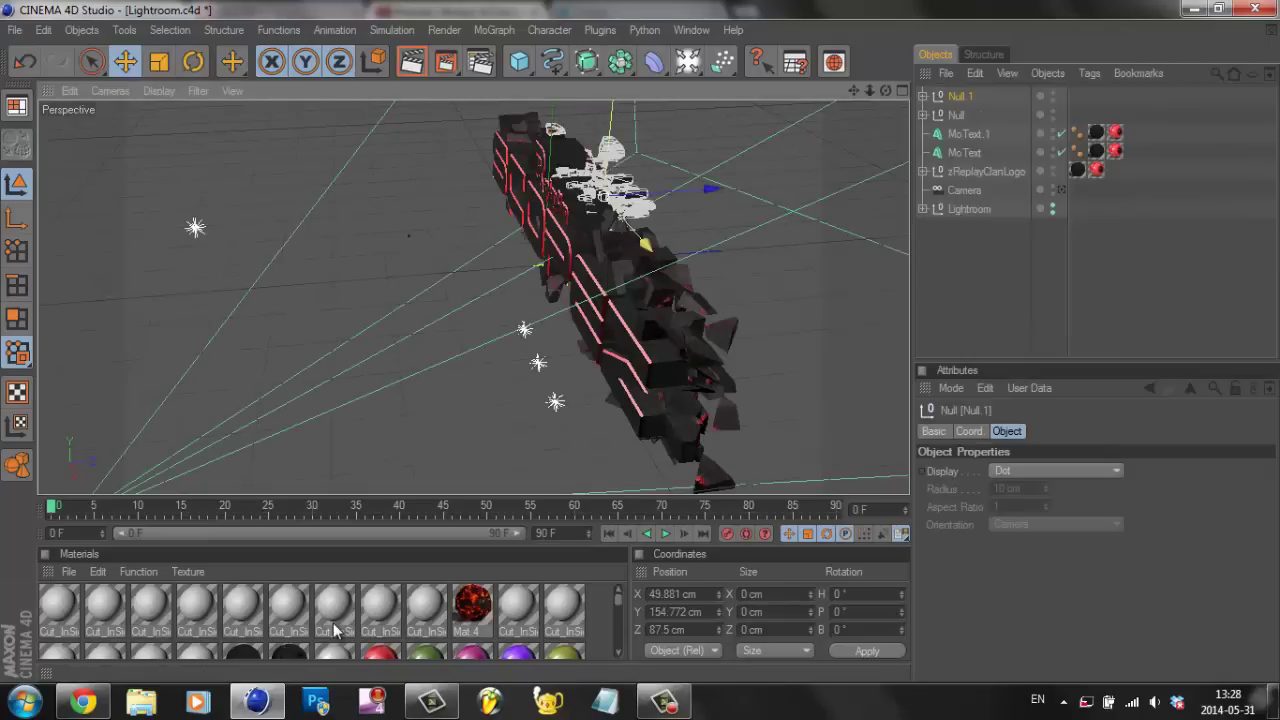
key("ctrl+y")
key("ctrl+z")
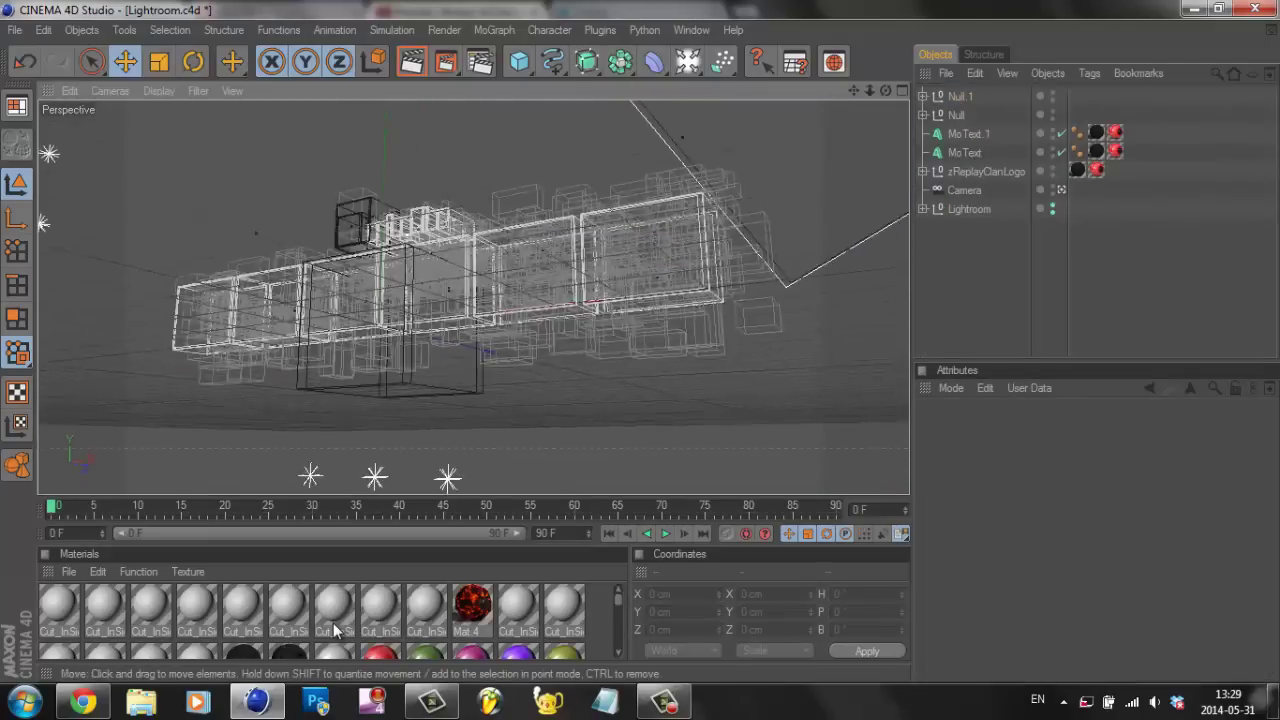
key("ctrl+b")
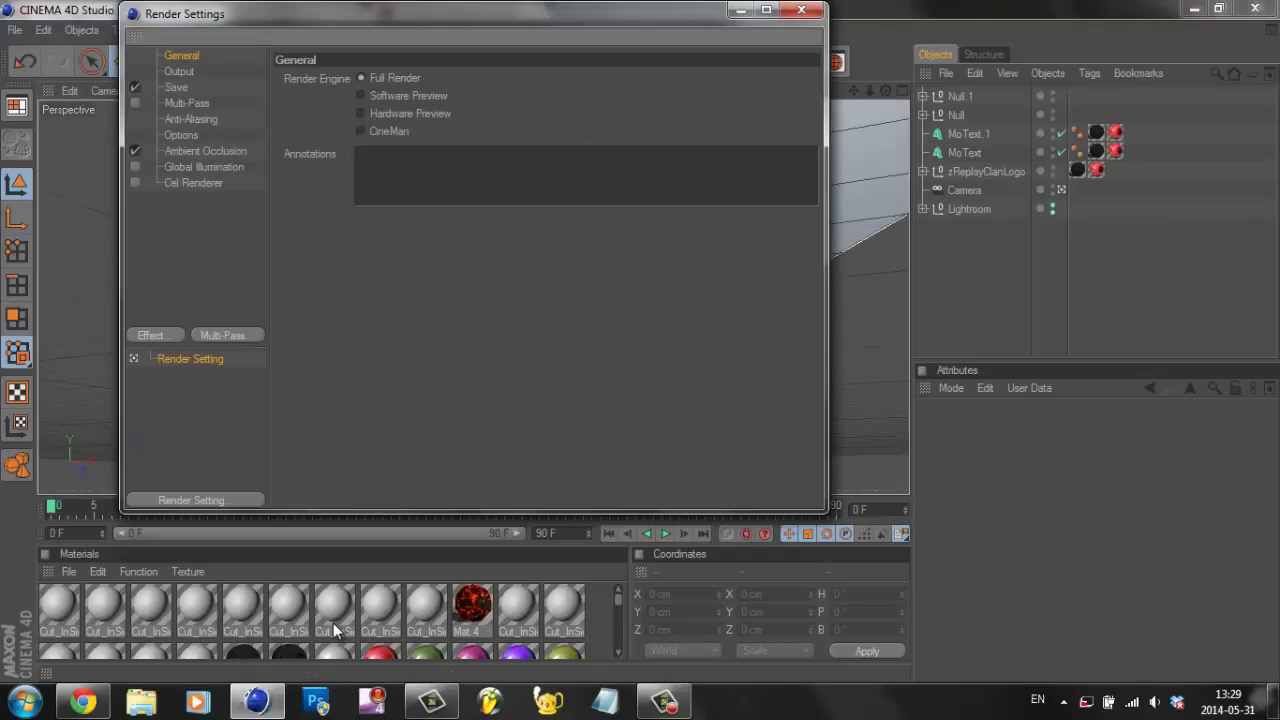
key("Escape")
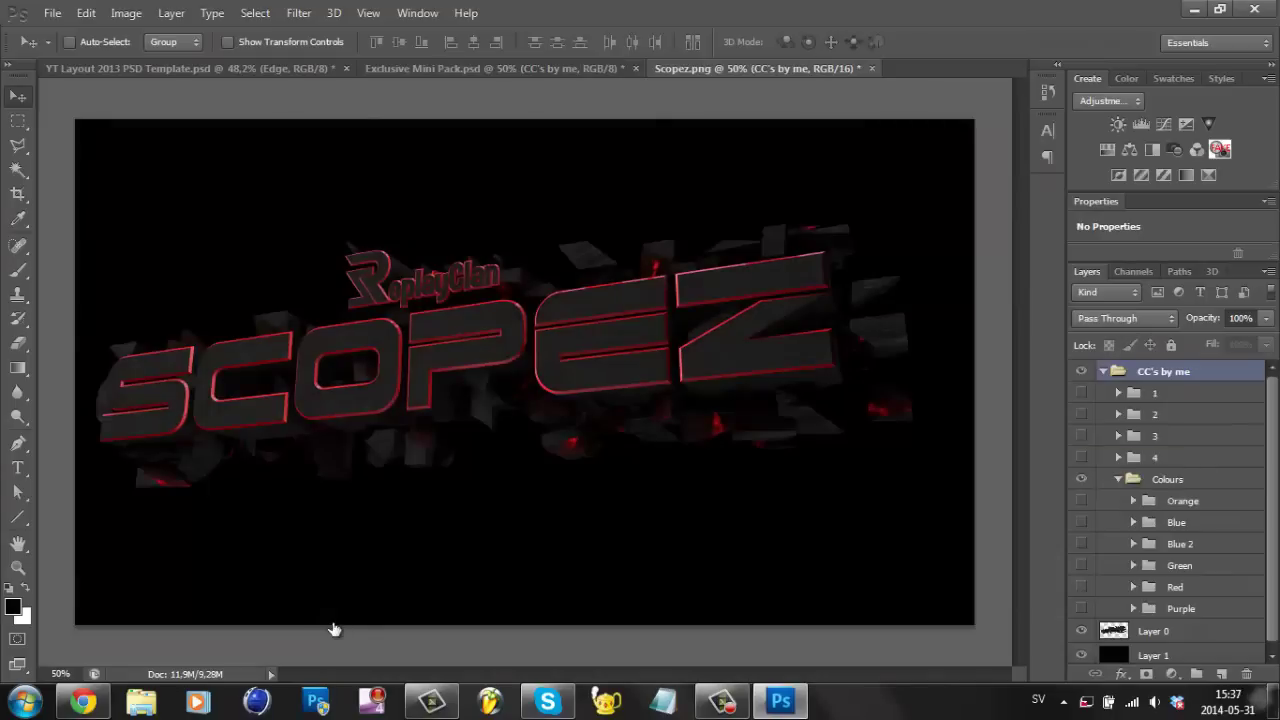
Try the Red colour correction, then show colour correction group 4 instead.
left_click(1081, 587)
left_click(1081, 587)
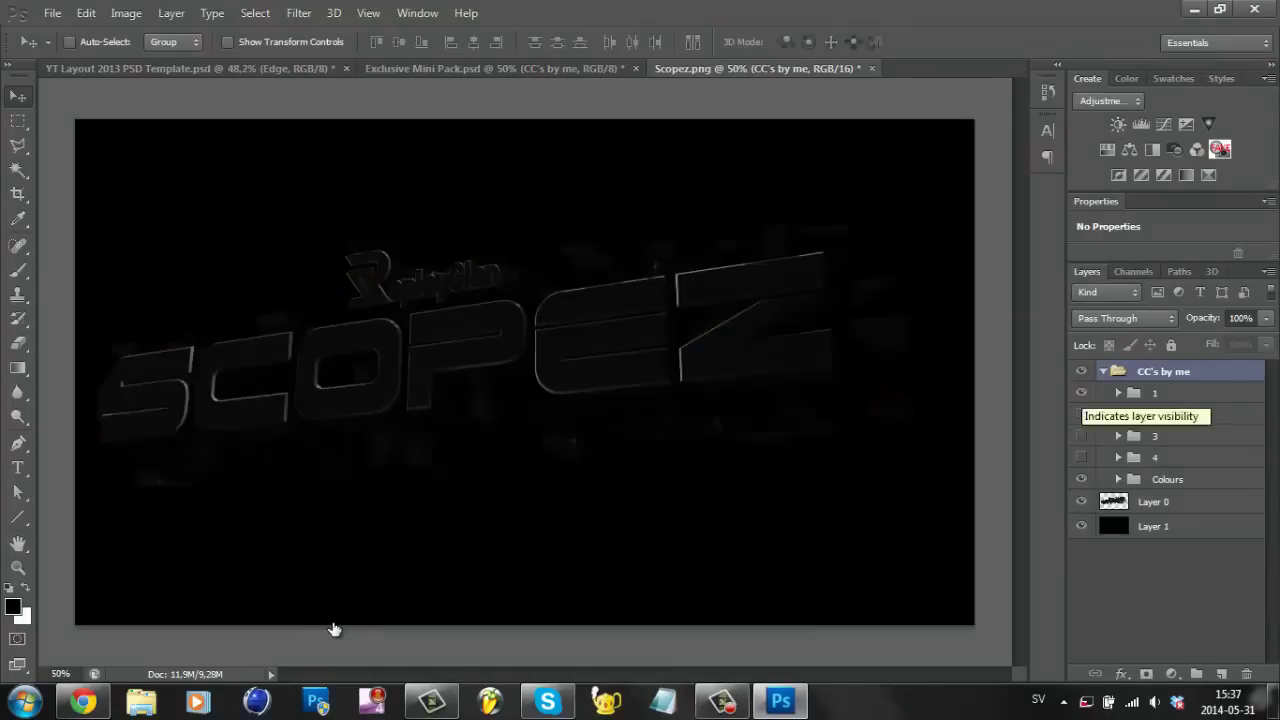
left_click(1081, 457)
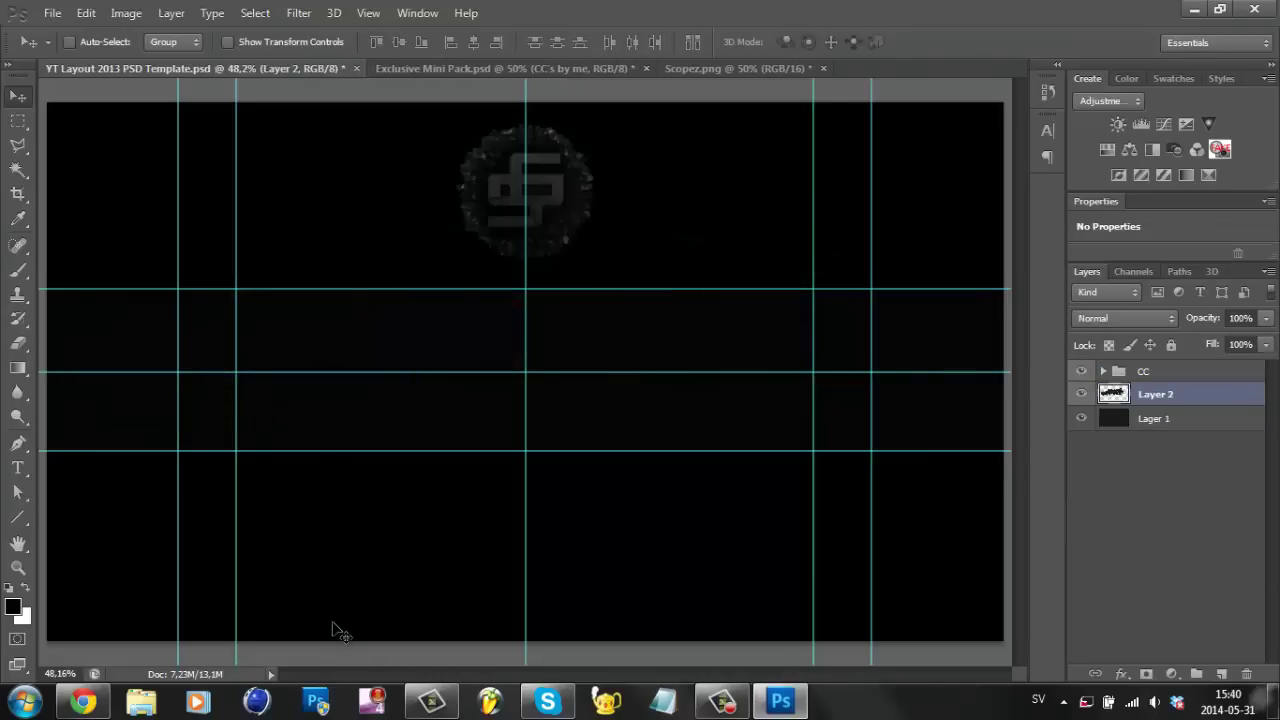
Shrink and tilt the SCOPEZ text to about 85% and add a shifted particle layer copy.
left_click_drag(335, 628, 333, 624)
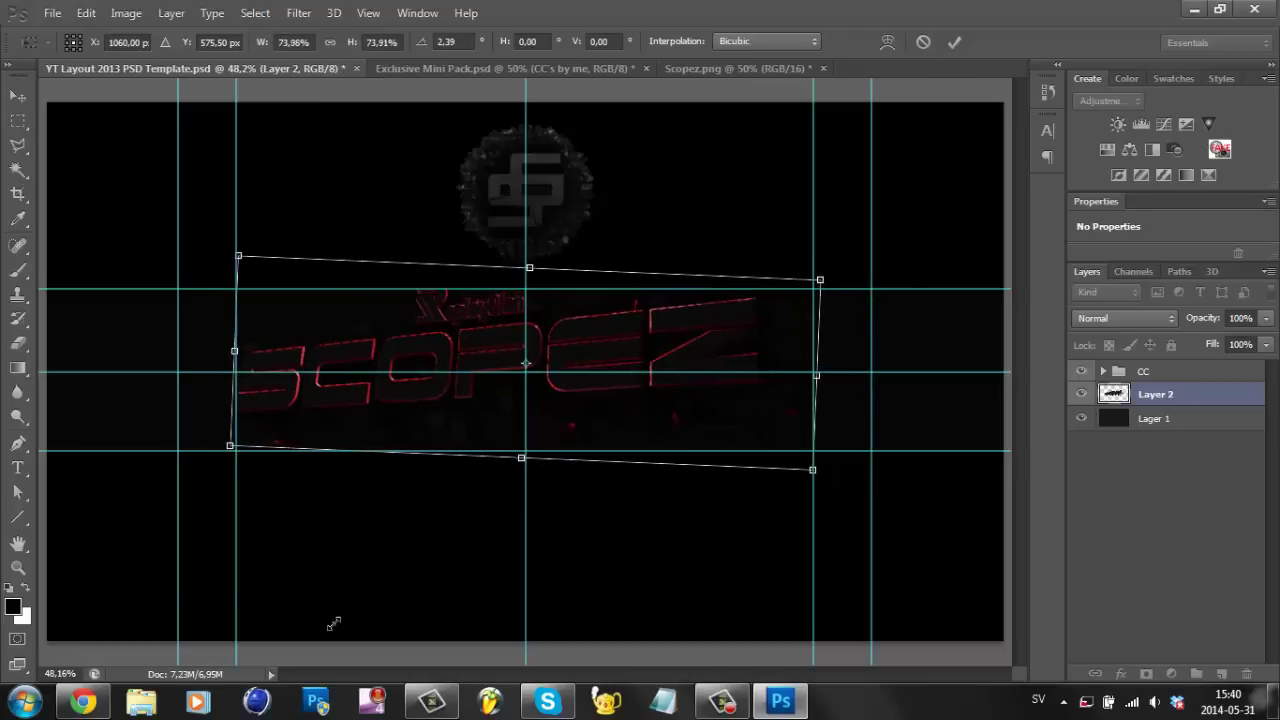
key("Return")
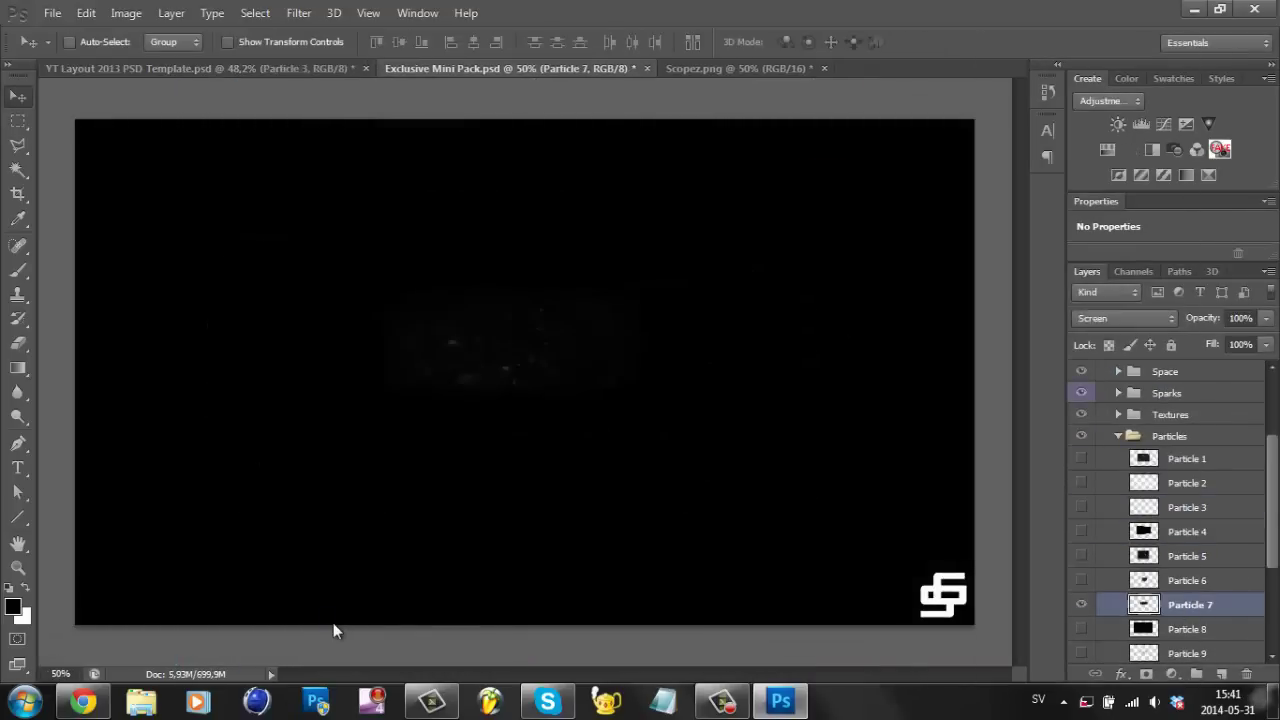
left_click_drag(240, 345, 655, 365)
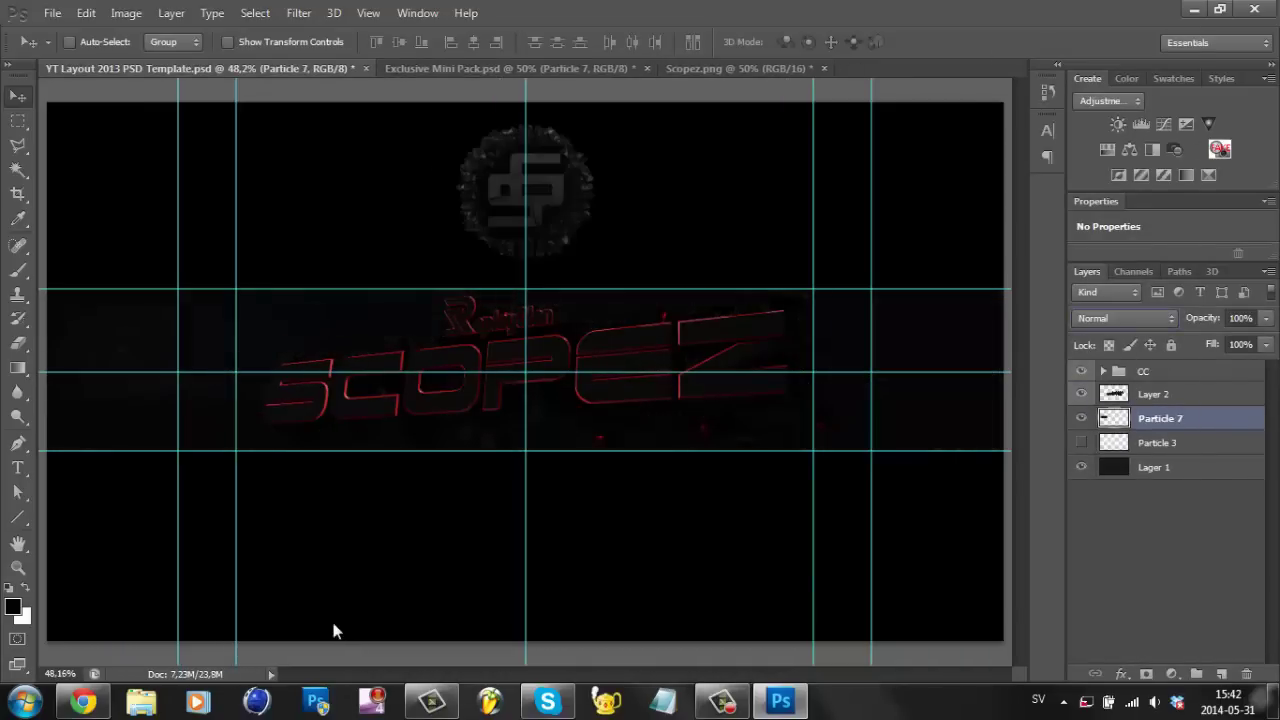
key("ctrl+Tab")
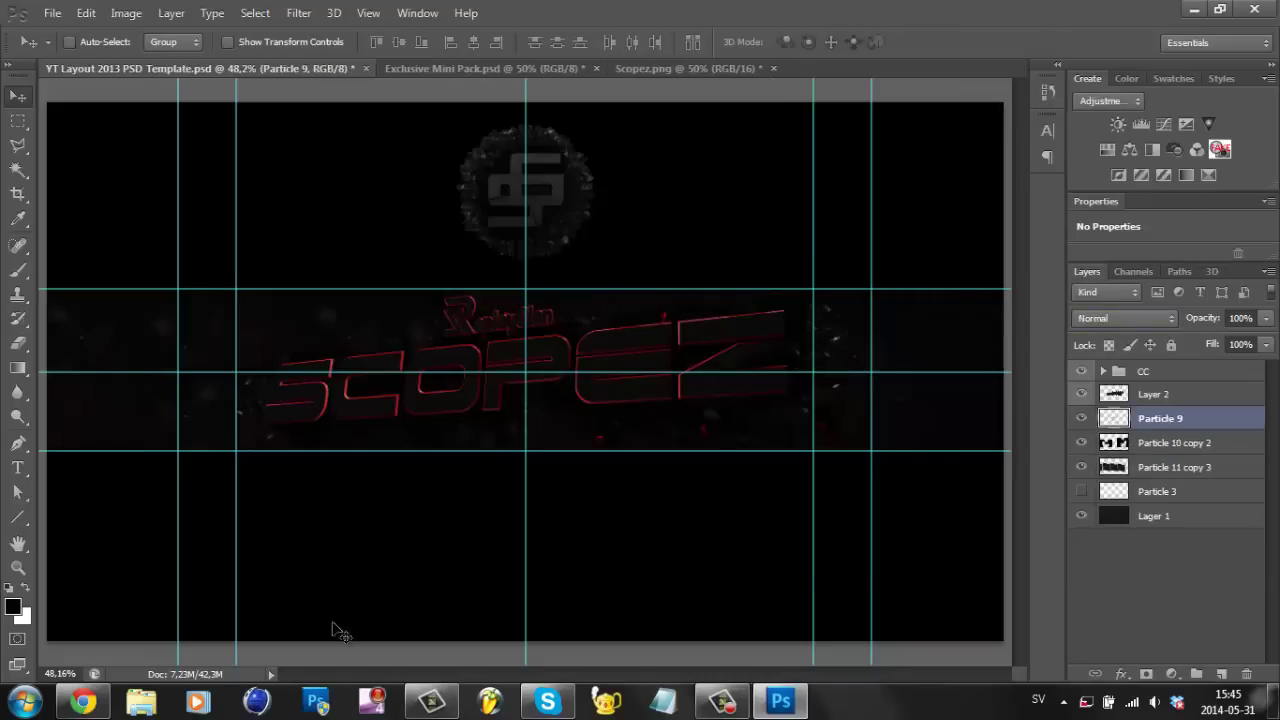
Transform Particle 9, add the Particle 12 overlay, and find a howling wolf image.
key("ctrl+t")
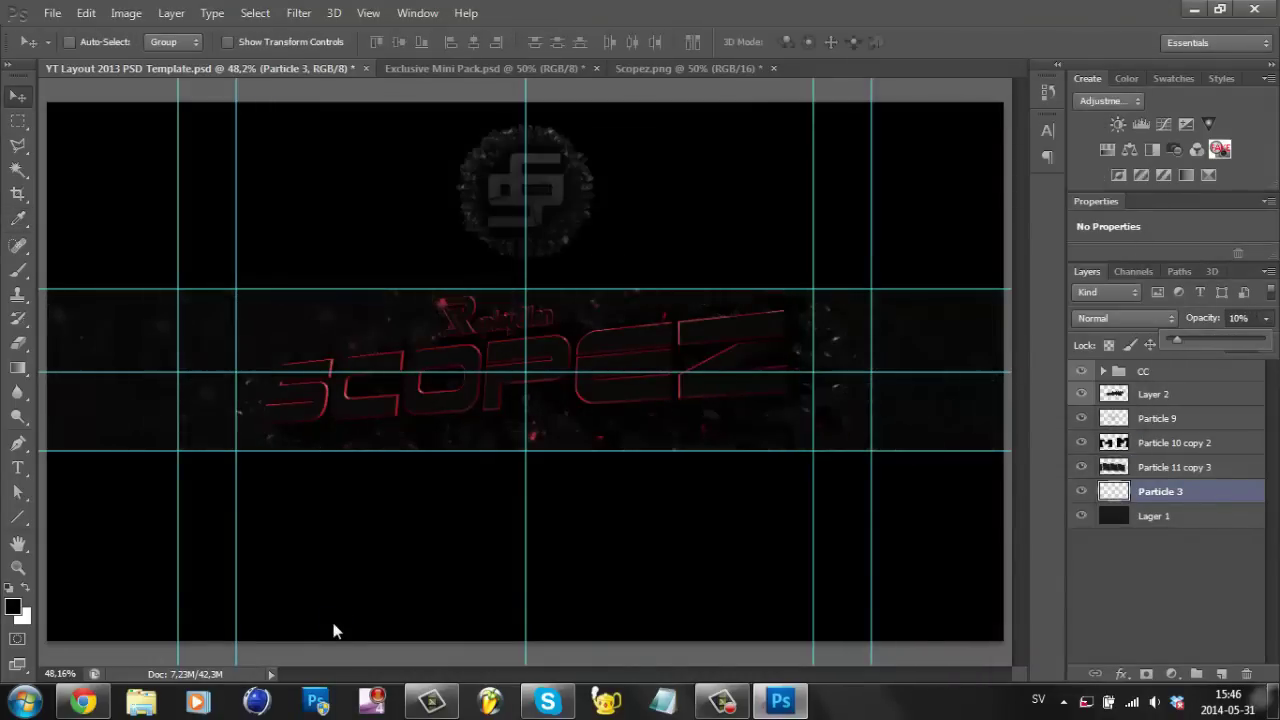
key("ctrl+Tab")
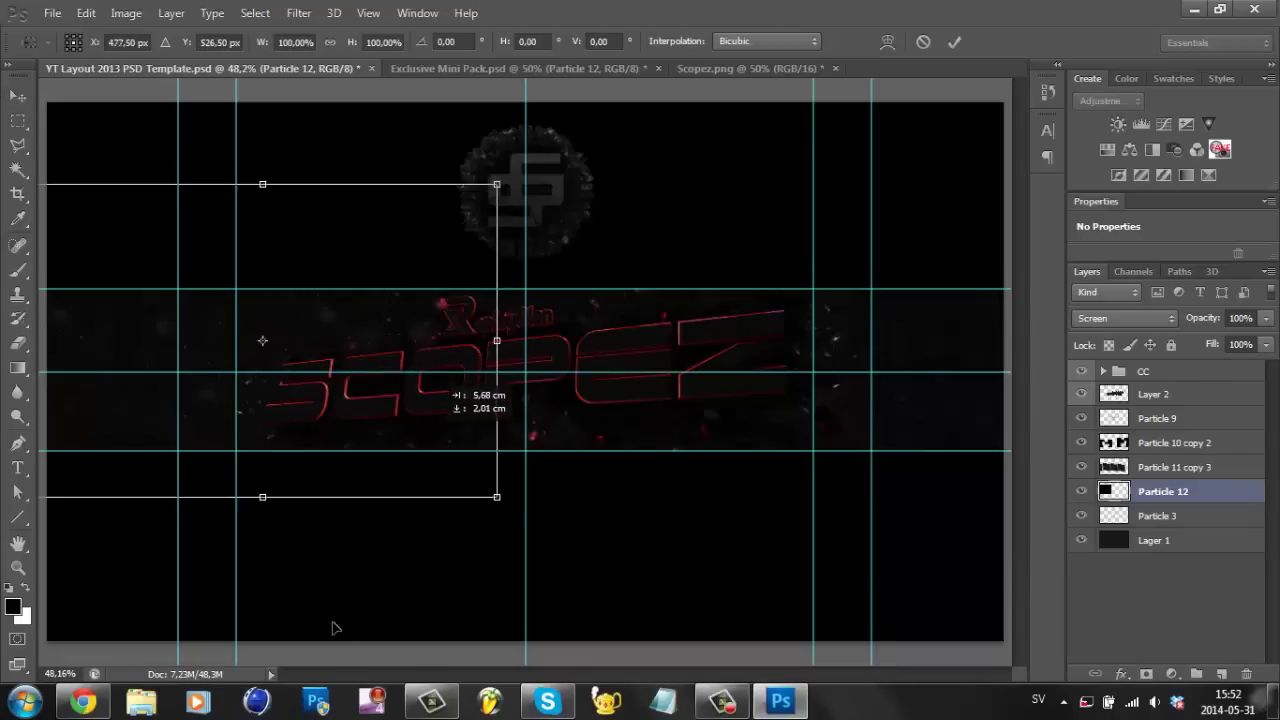
key("ctrl+j")
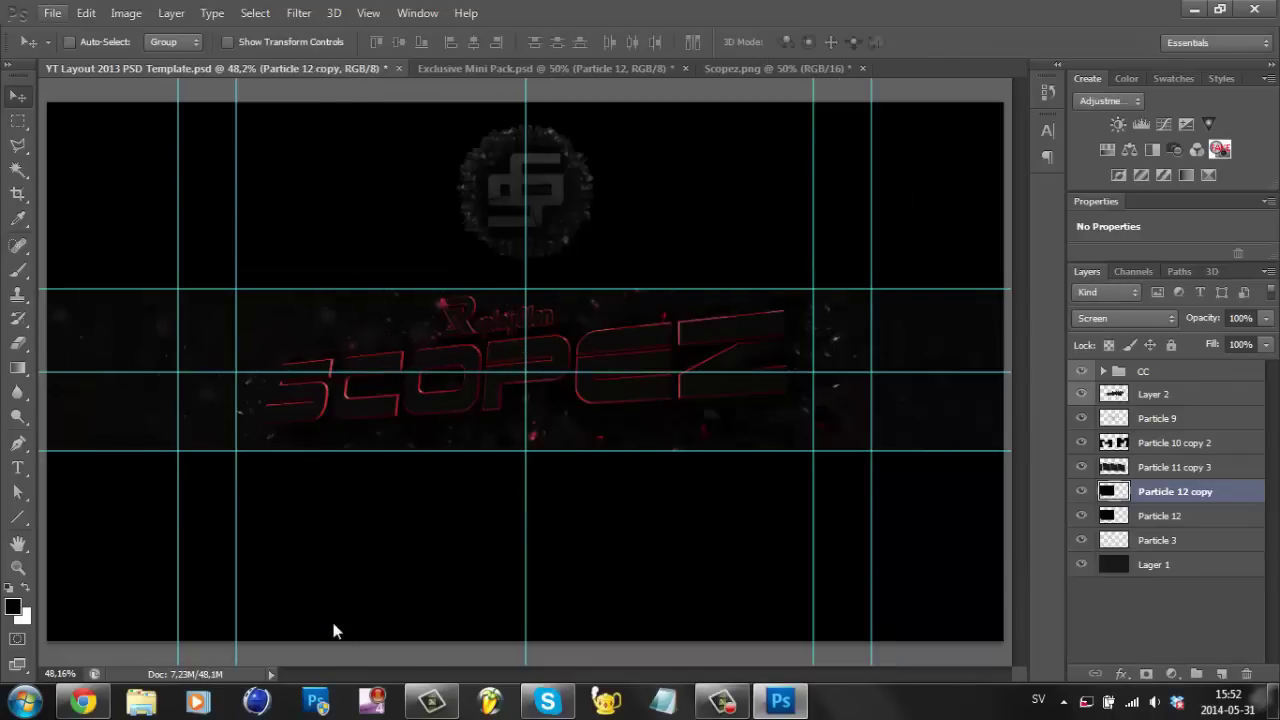
key("Delete")
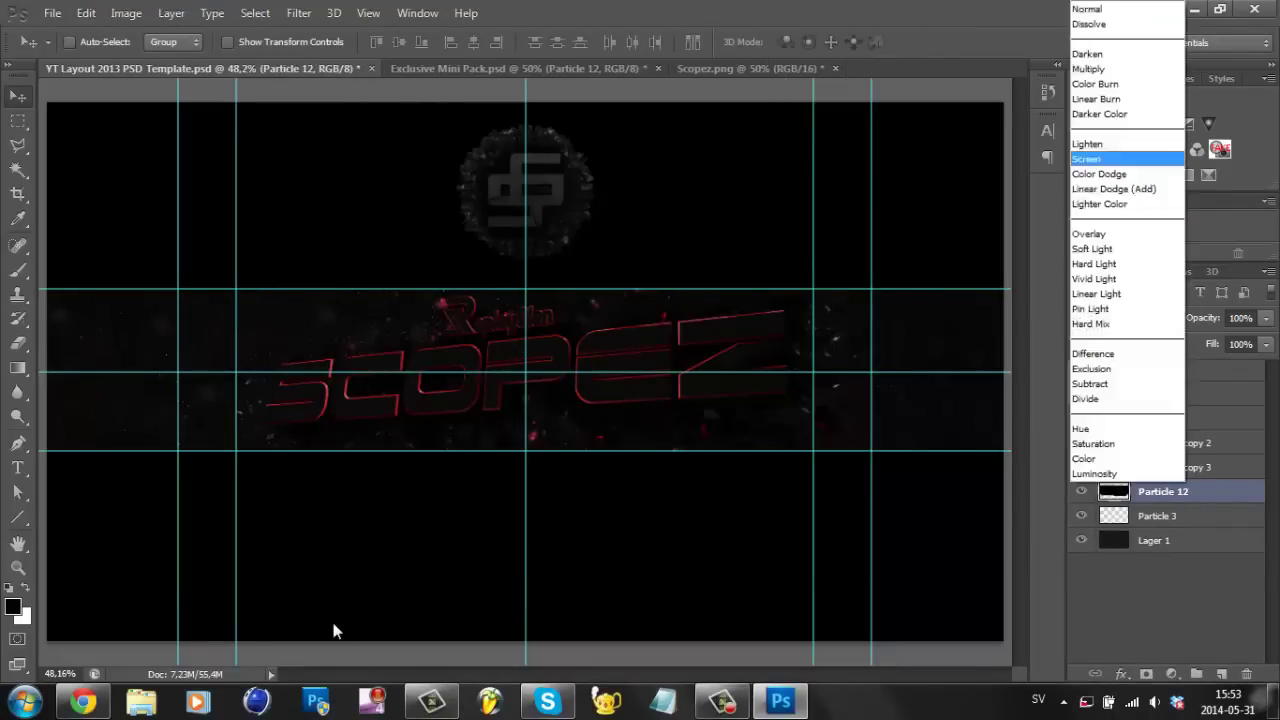
key("alt+Tab")
scroll(337, 632, "down", 5)
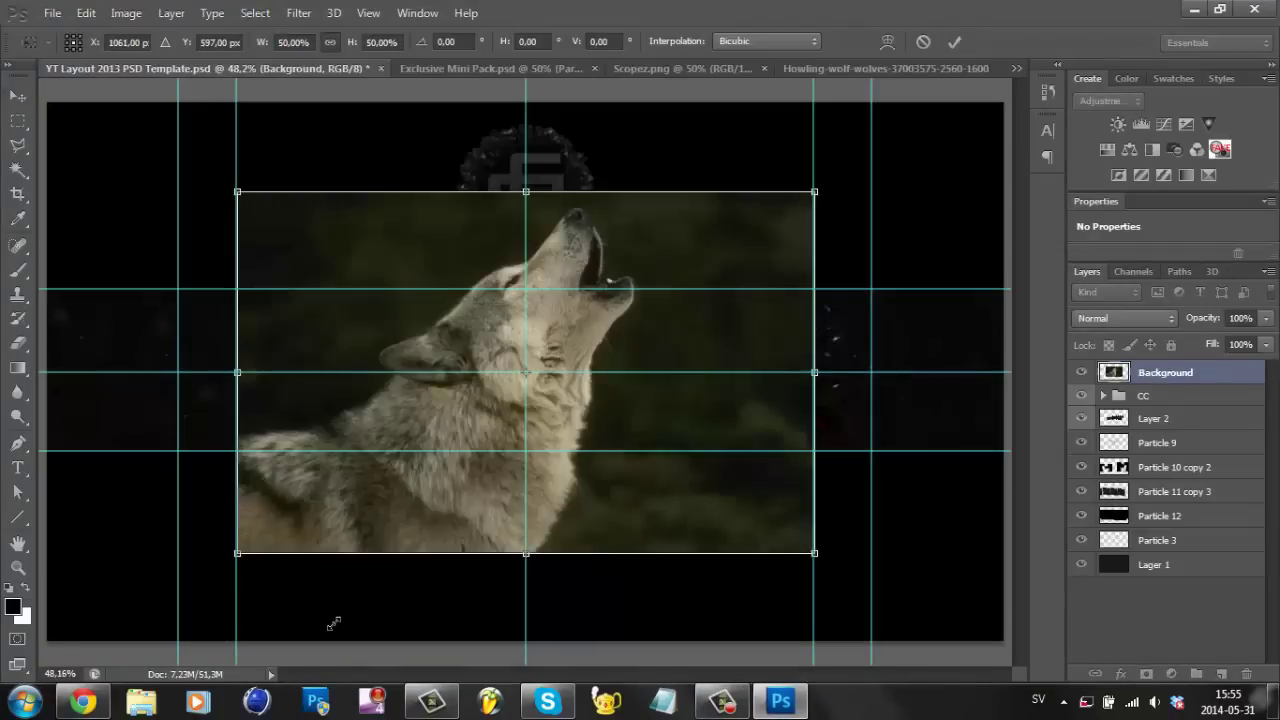
Shrink the wolf photo and move it to the banner's left side.
left_click_drag(237, 552, 352, 480)
key("Return")
left_click_drag(579, 338, 315, 375)
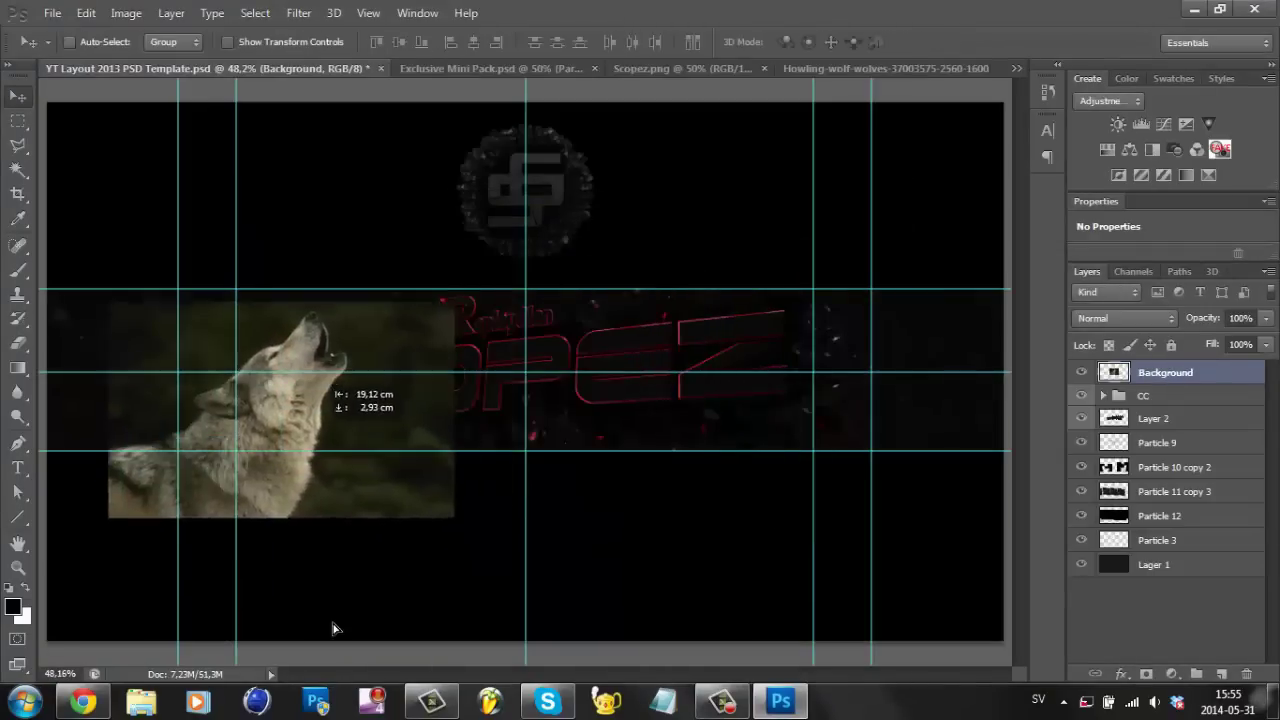
Erase the wolf's edges and place the wolf layer below the SCOPEZ text.
key("e")
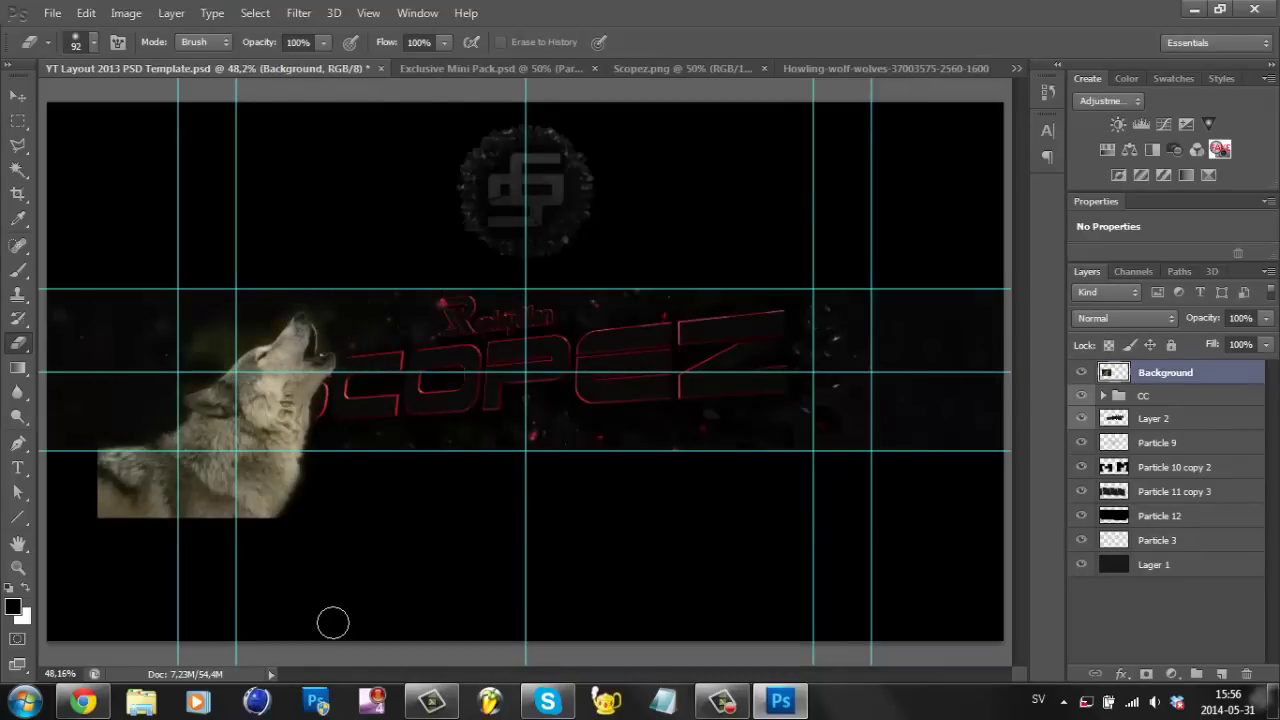
key("ctrl+plus")
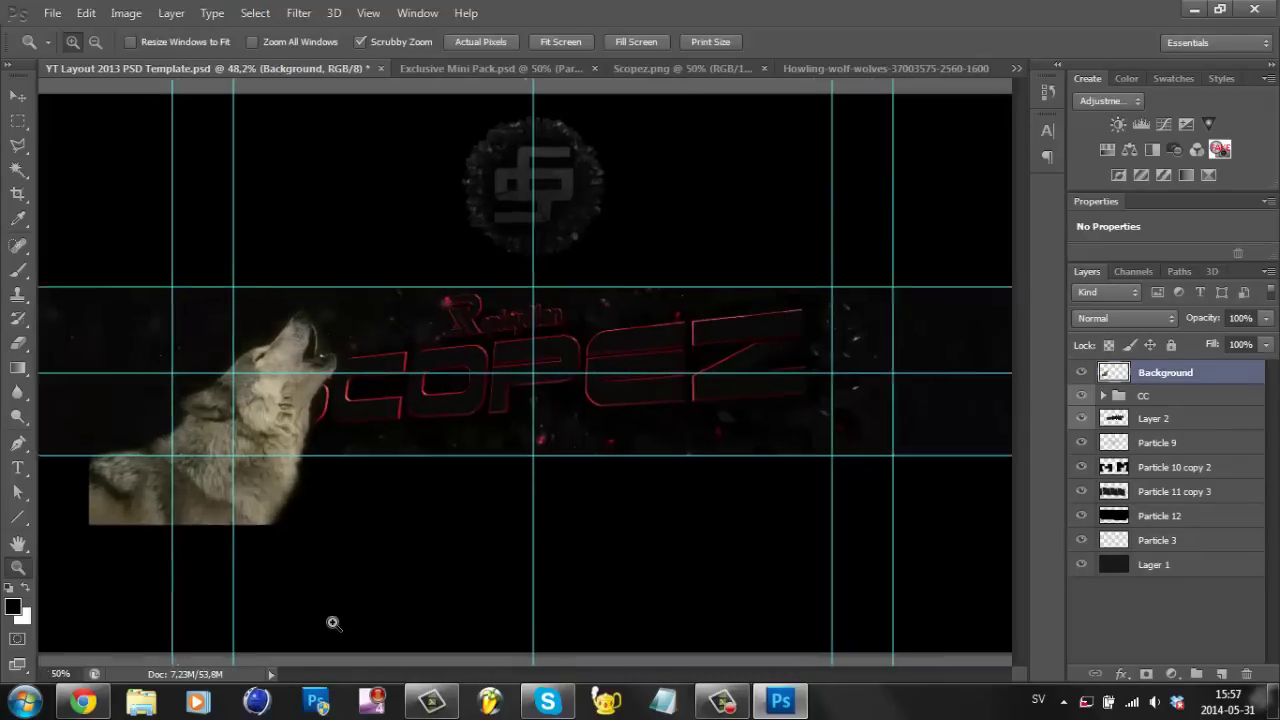
key("ctrl+plus")
key("b")
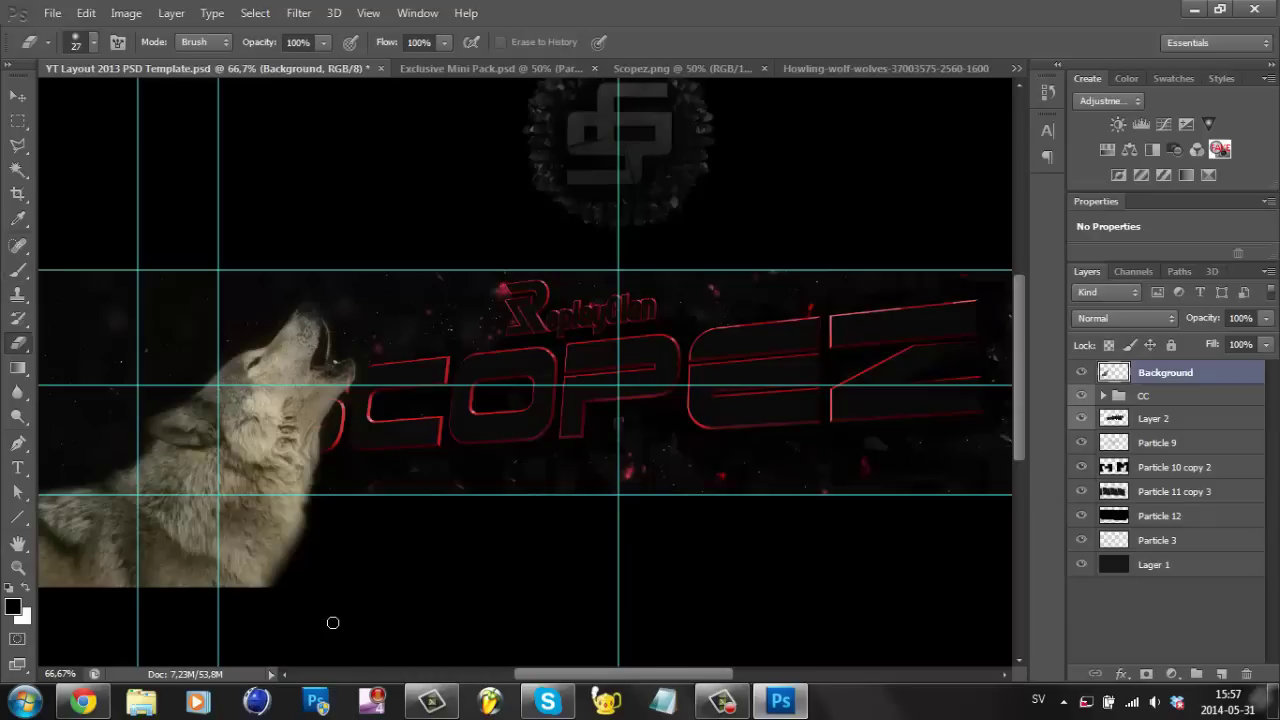
key("v")
key("ctrl+bracketleft")
key("ctrl+bracketleft")
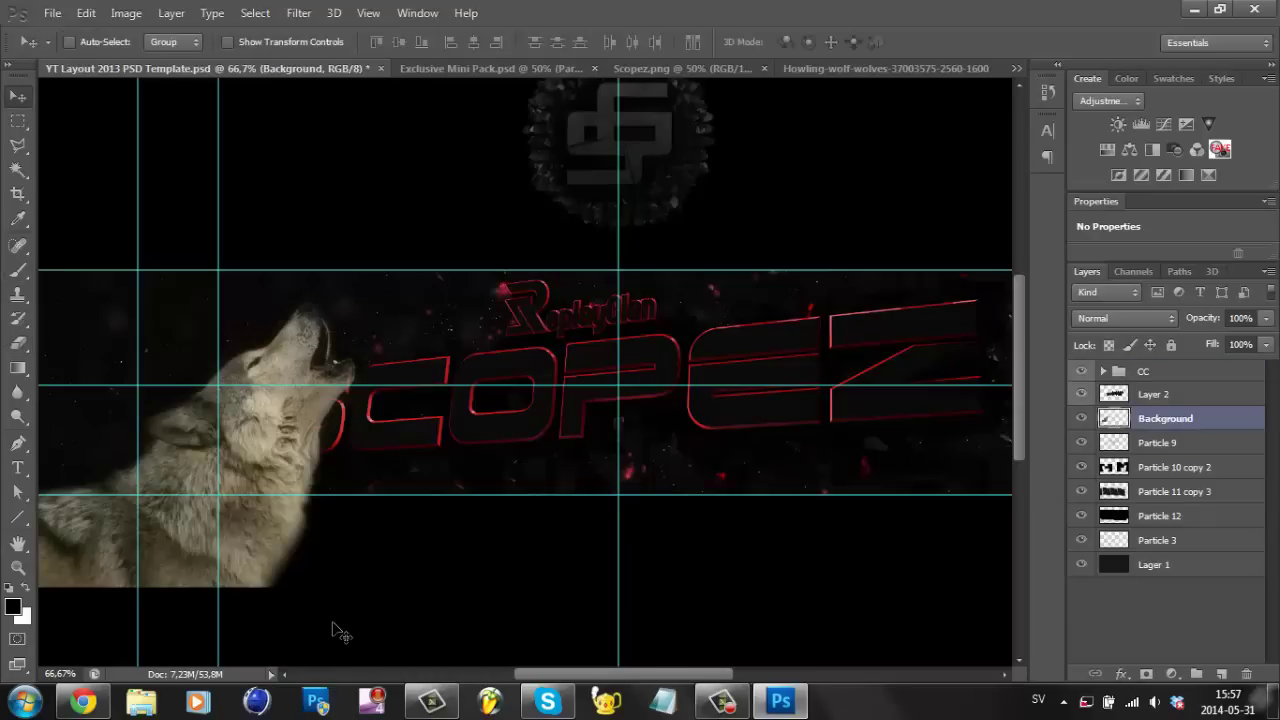
left_click_drag(333, 623, 335, 628)
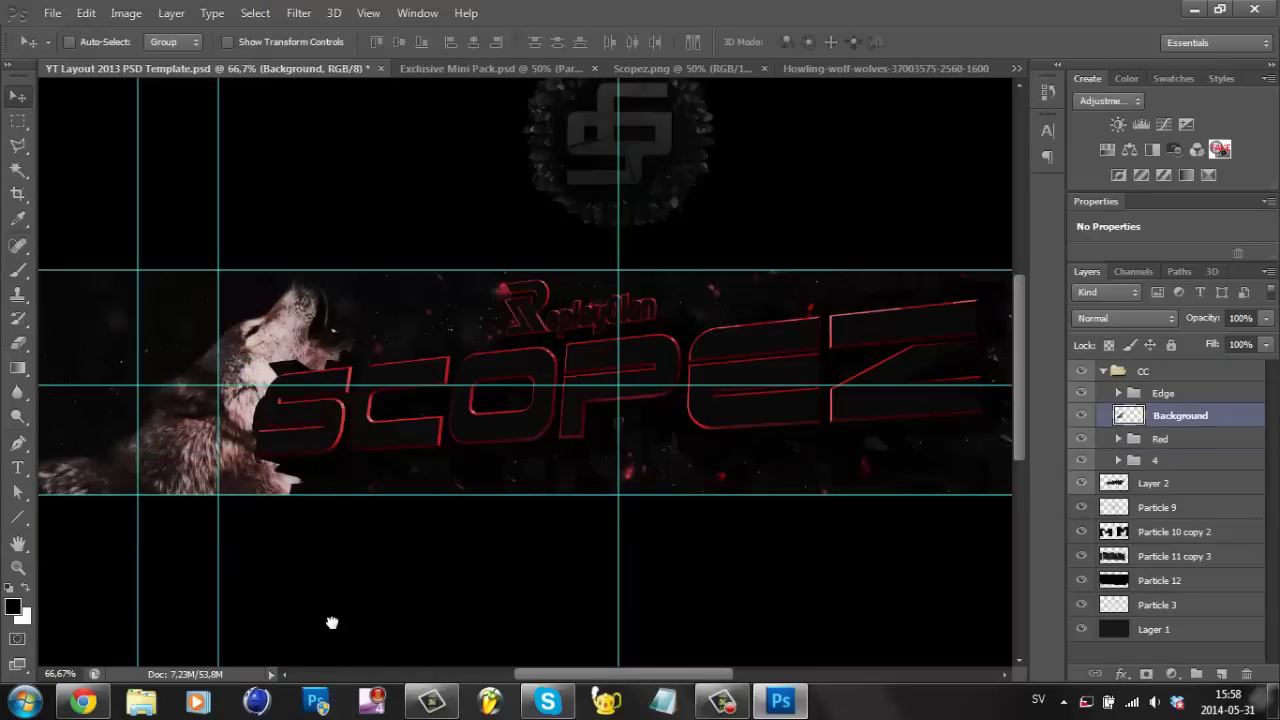
key("ctrl+d")
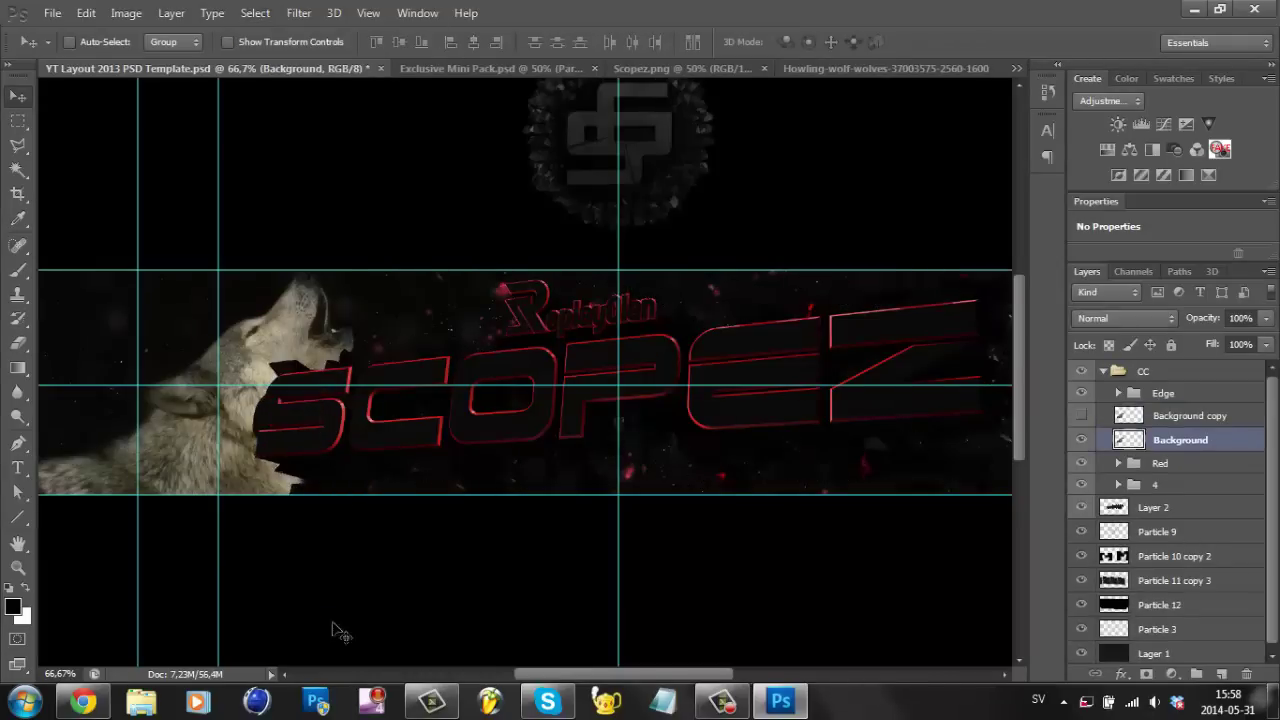
Duplicate the wolf, colorize it at saturation 25, and fade it to 65% opacity.
key("e")
scroll(333, 623, "left", 3)
scroll(333, 630, "right", 3)
key("ctrl+u")
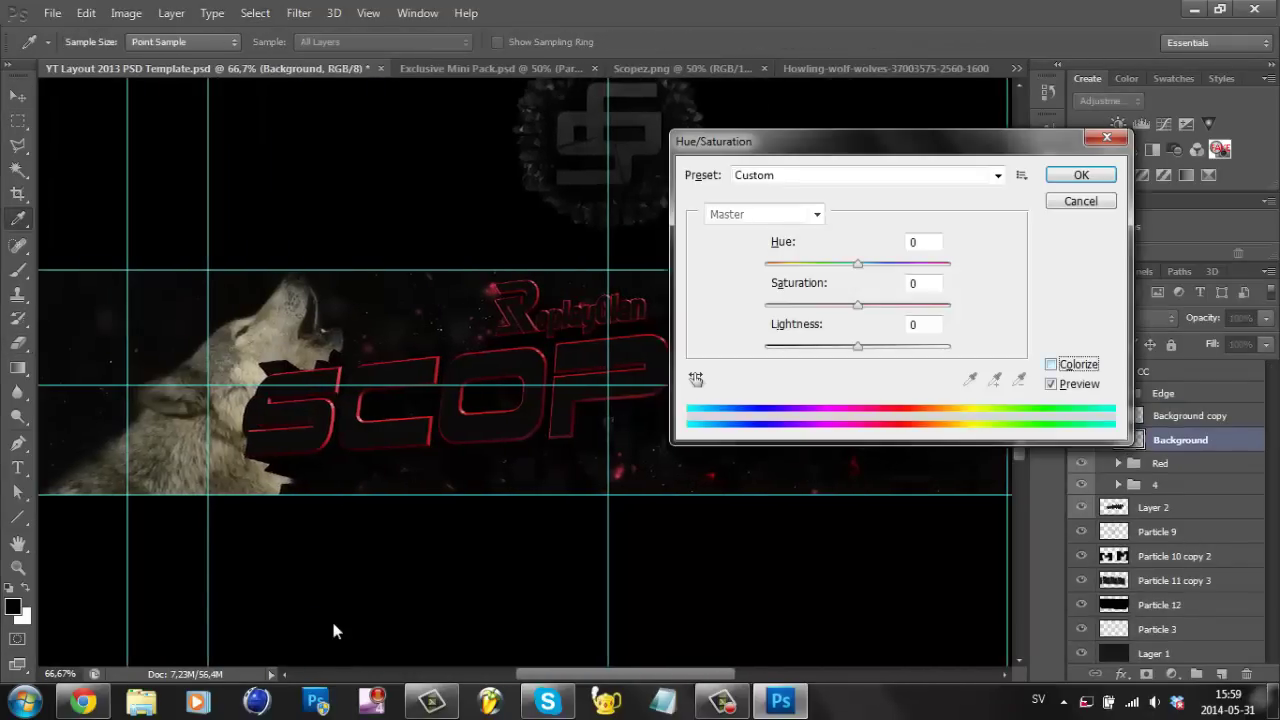
key("alt+o")
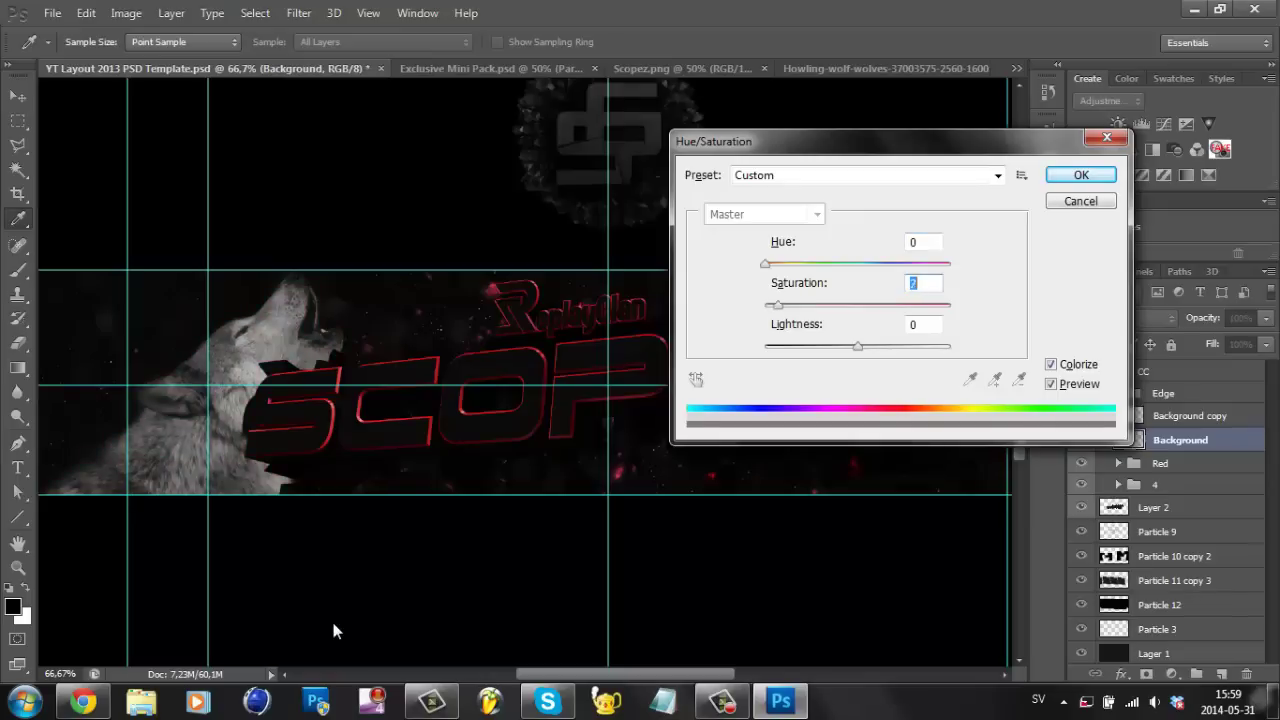
type("25")
key("Return")
key("v")
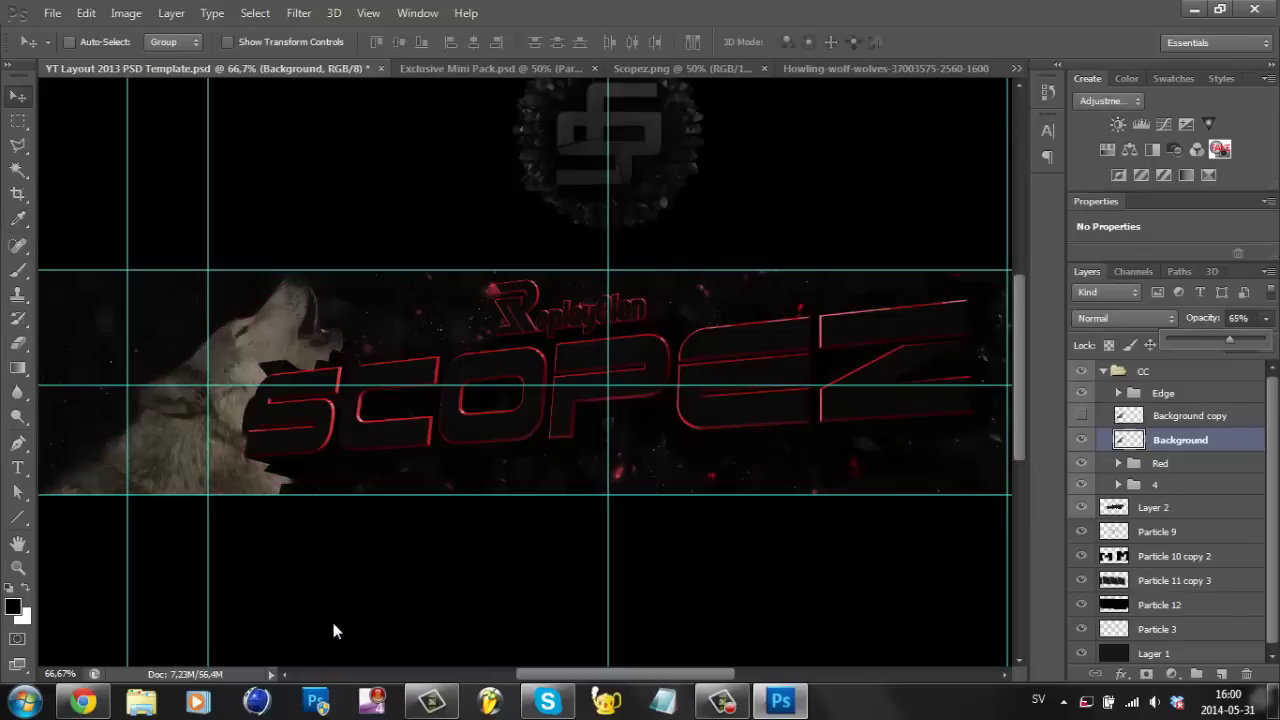
key("ctrl+Tab")
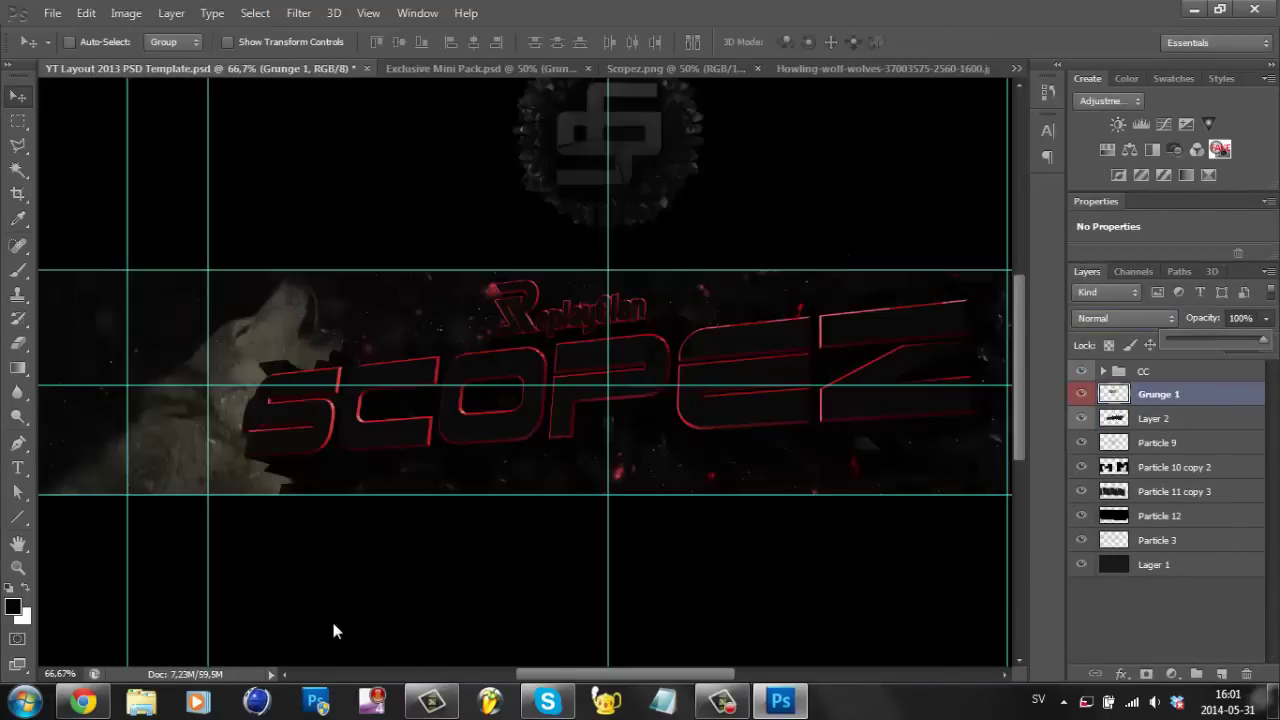
Tile Grunge 1 rightward by duplicating, shifting, and merging copies across the banner.
left_click_drag(335, 630, 335, 628)
key("shift+Right")
key("shift+Right")
key("shift+Right")
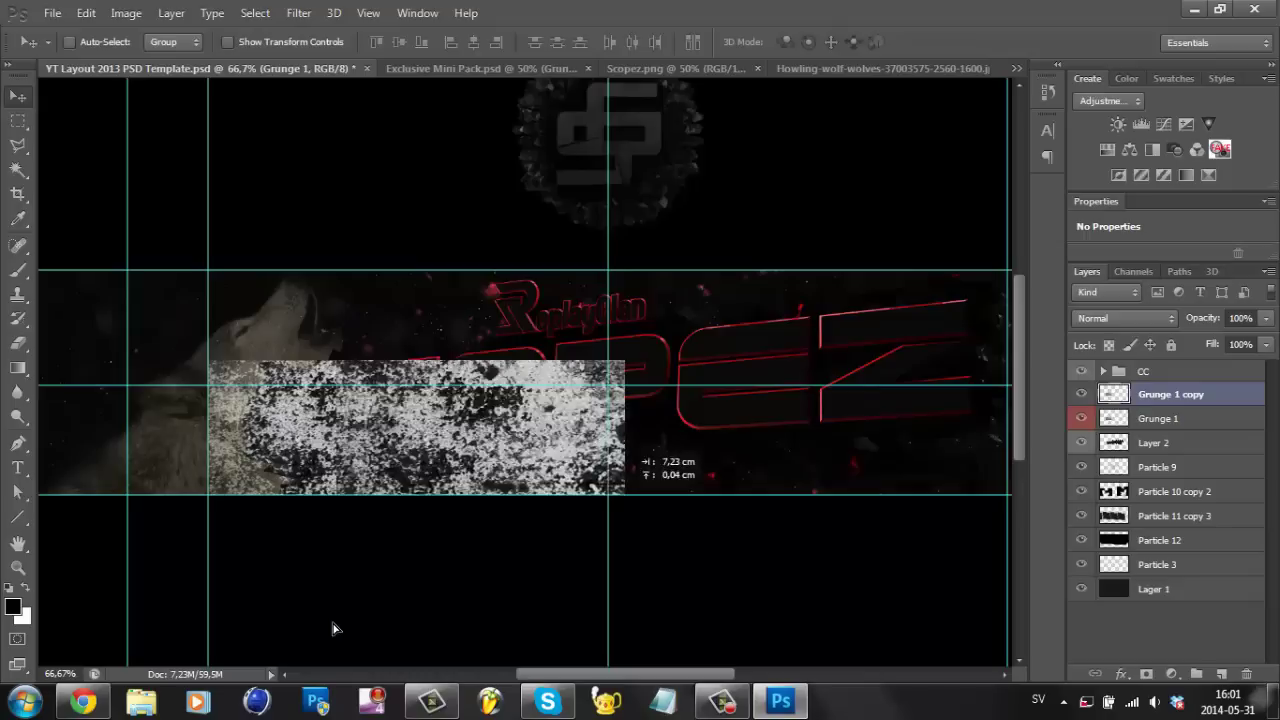
key("shift+Right")
key("shift+Right")
key("shift+Right")
key("shift+Right")
key("shift+Right")
key("shift+Right")
key("ctrl+e")
key("alt+Right")
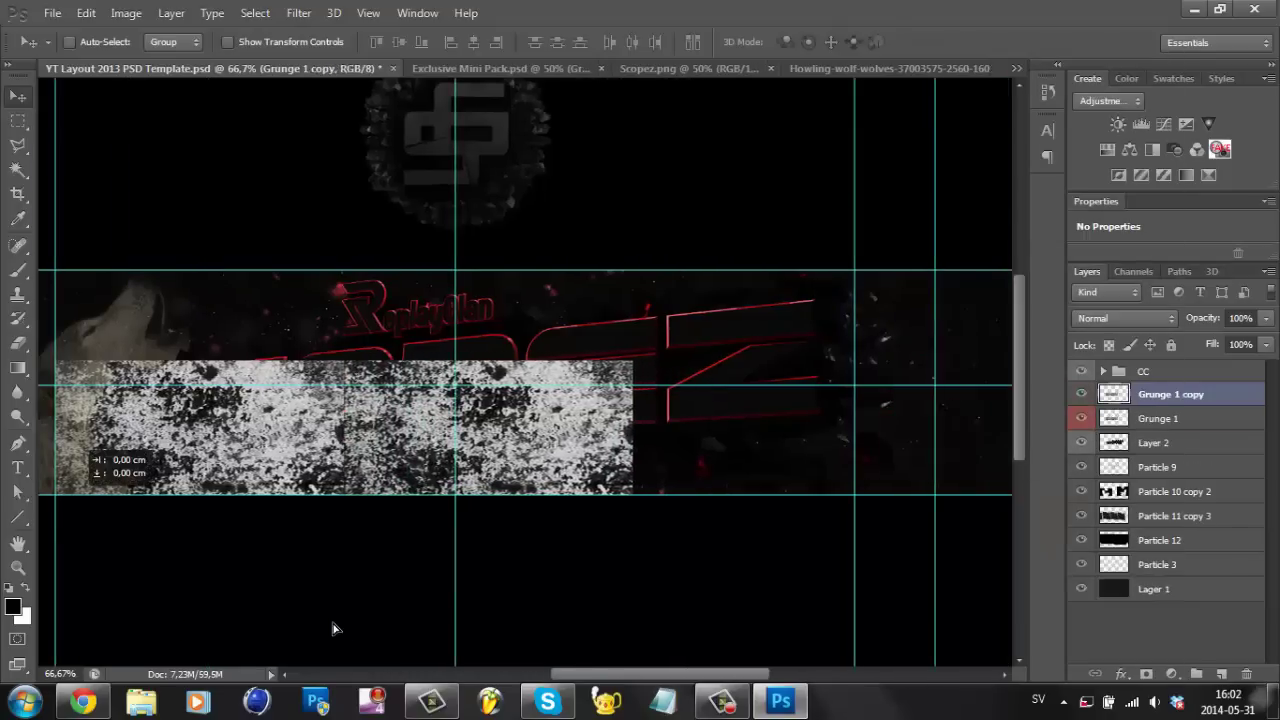
key("shift+Right")
key("shift+Right")
key("shift+Right")
key("shift+Right")
key("shift+Right")
key("shift+Right")
key("shift+Right")
key("shift+Right")
key("shift+Right")
key("ctrl+e")
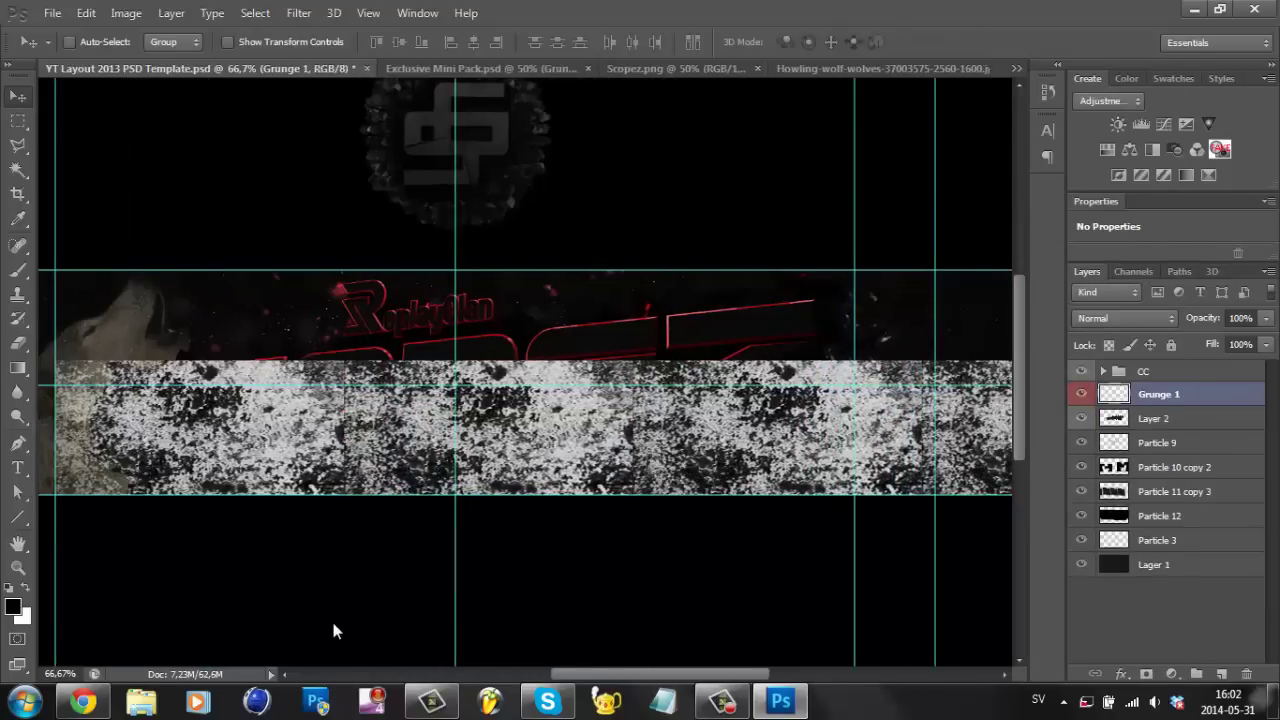
Stack a merged copy of the grunge band above it to cover the banner height.
key("alt+Up")
key("shift+Up")
key("shift+Up")
key("shift+Up")
key("shift+Up")
key("shift+Up")
key("shift+Up")
key("shift+Down")
key("shift+Down")
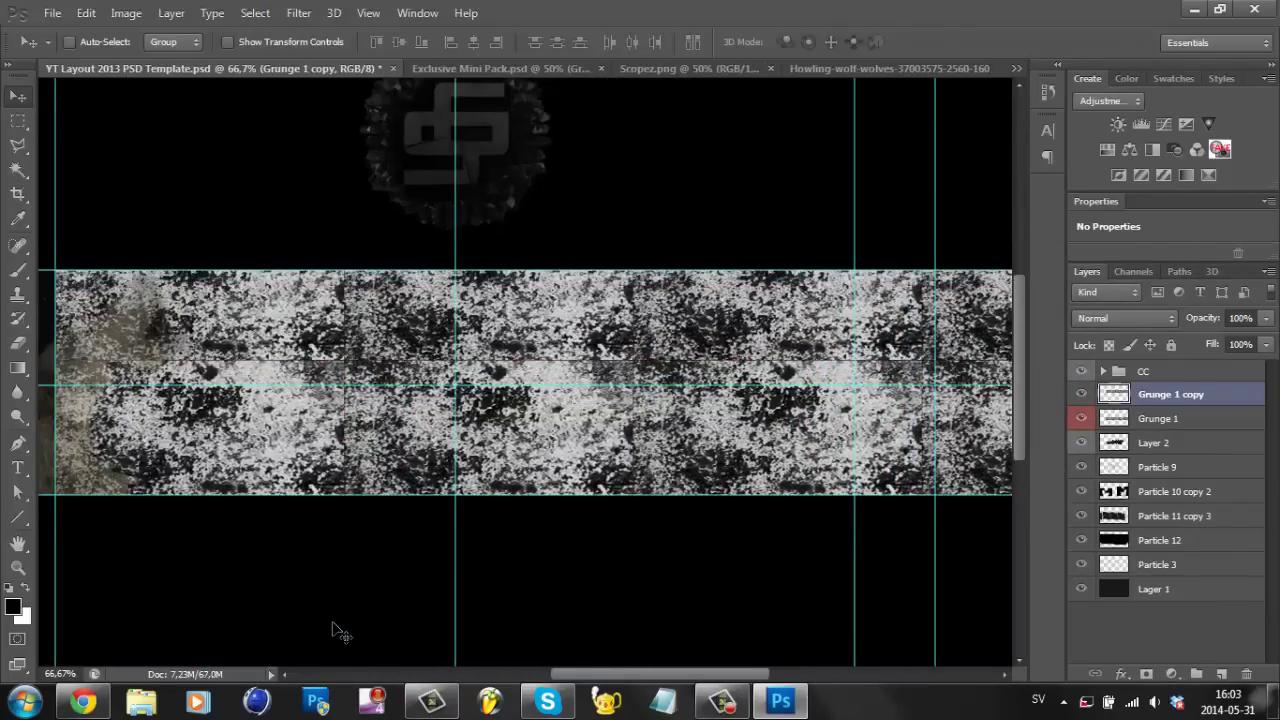
key("ctrl+e")
key("ctrl+0")
Set the grunge band to 45% opacity and widen its right side in perspective.
key("m")
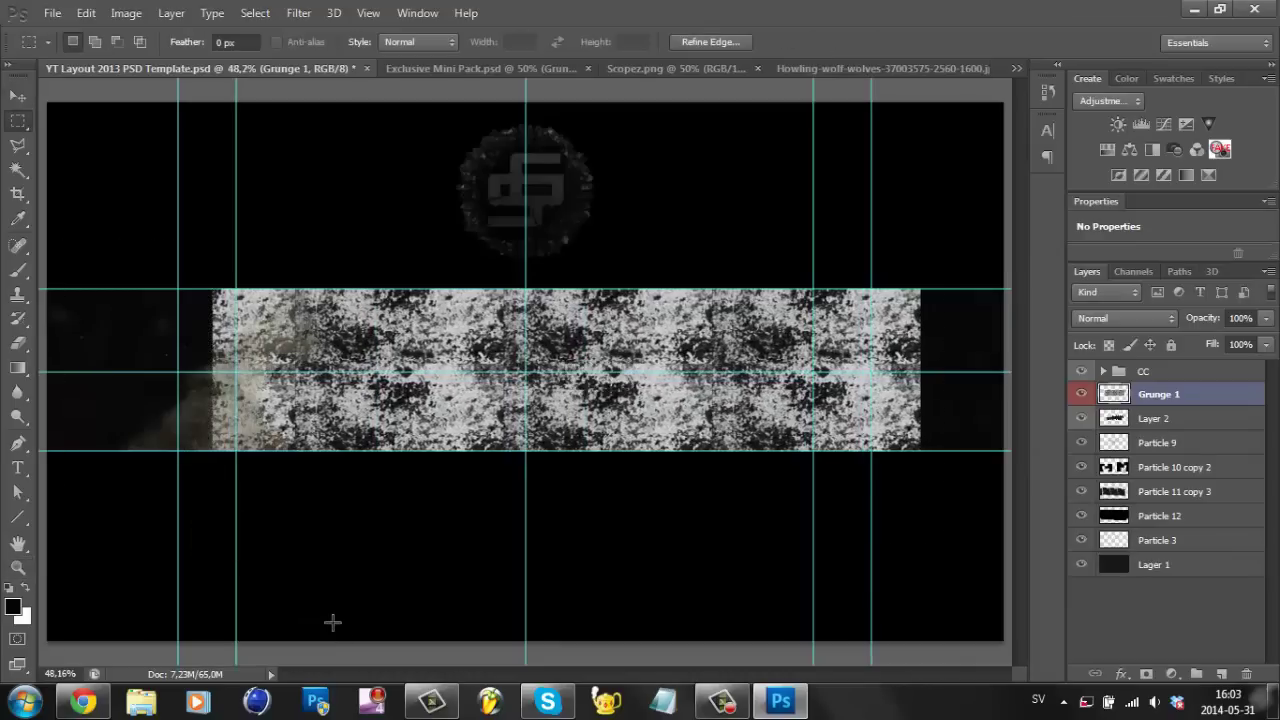
key("4")
key("5")
key("alt+e")
key("Return")
left_click_drag(920, 262, 920, 211)
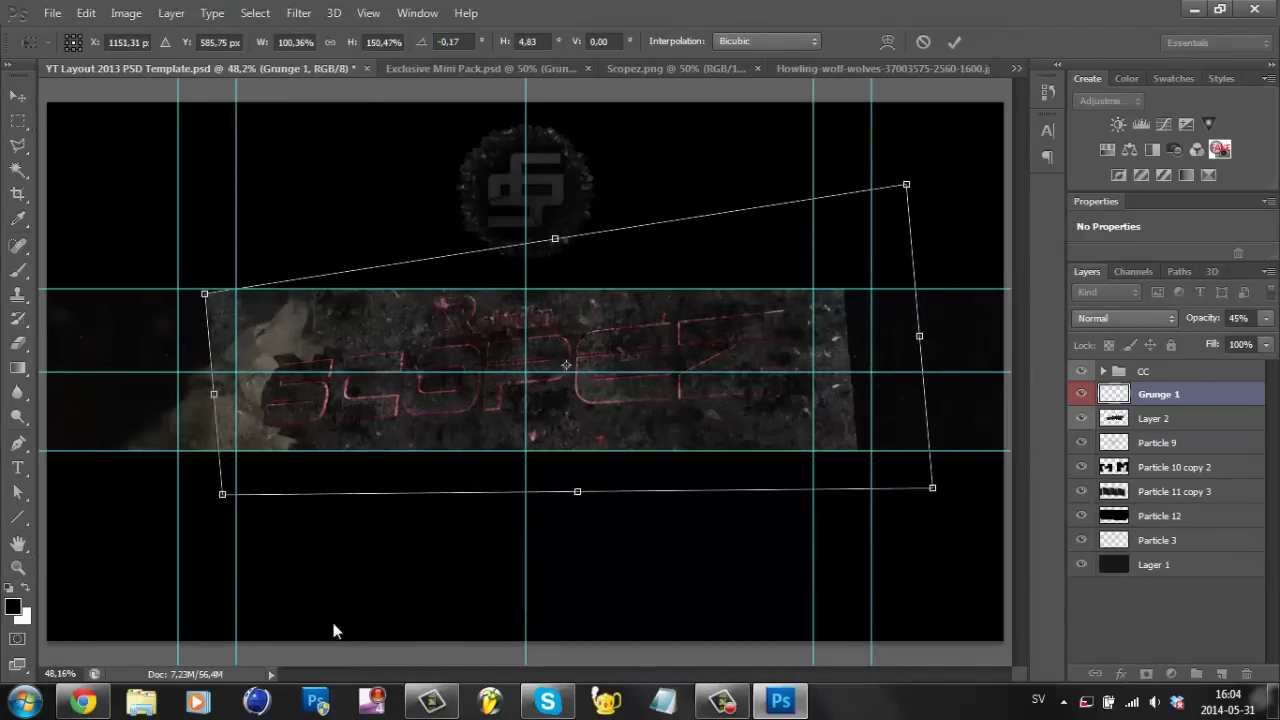
key("Return")
Clip the grunge to SCOPEZ in Overlay mode and add an empty Layer 3 above.
key("z")
key("ctrl+alt+g")
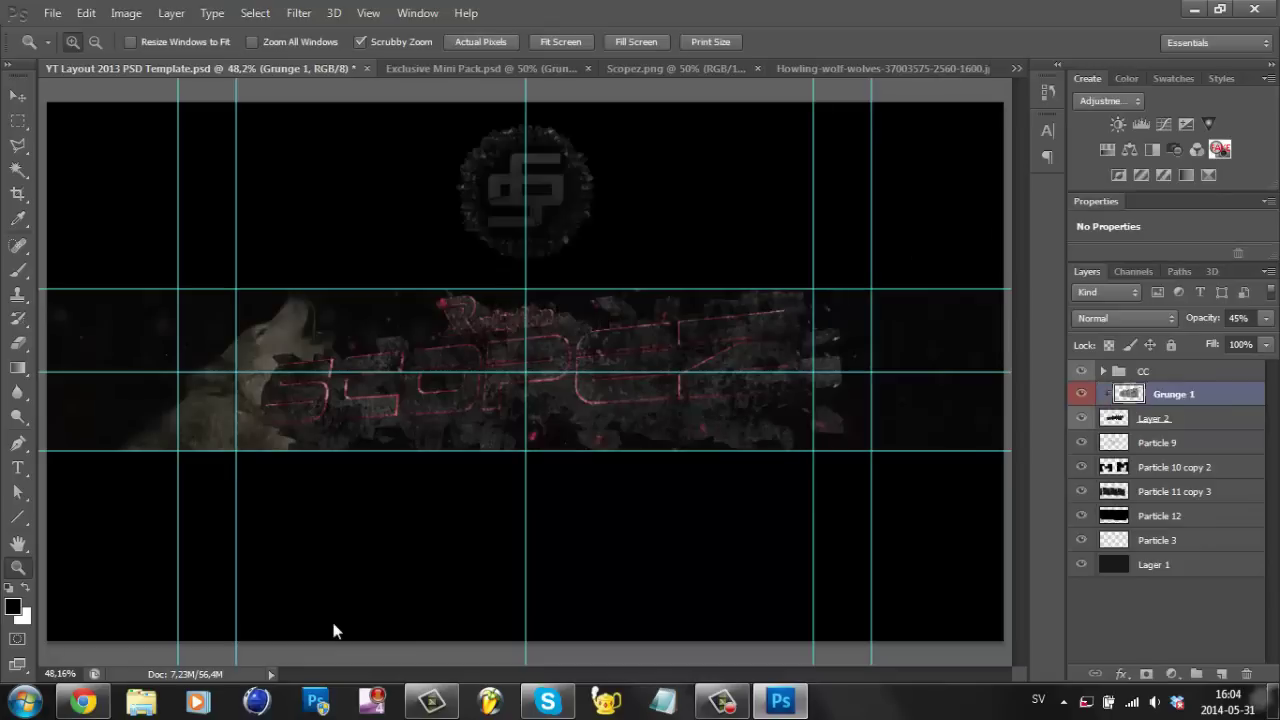
key("shift+alt+o")
key("ctrl+plus")
key("ctrl+plus")
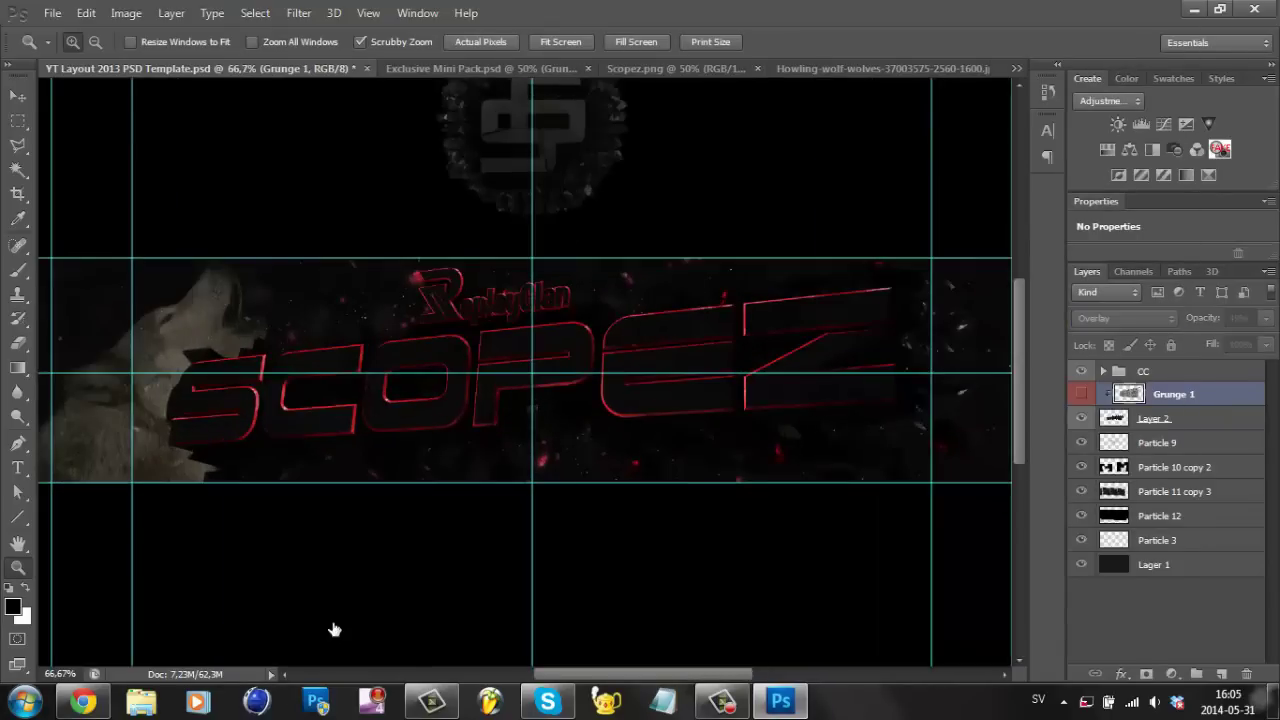
key("ctrl+shift+alt+n")
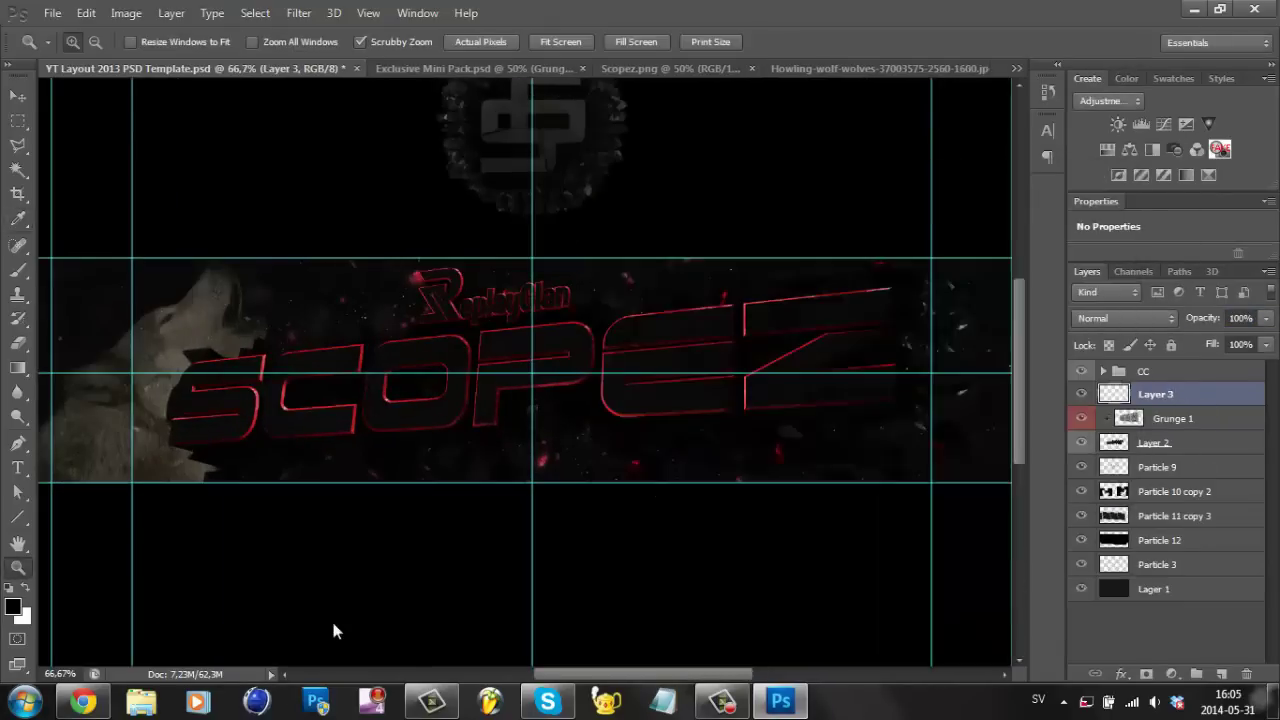
Zoom in on the SCOPEZ lettering with the brush to trace its edges in red.
key("ctrl+plus")
key("ctrl+plus")
key("b")
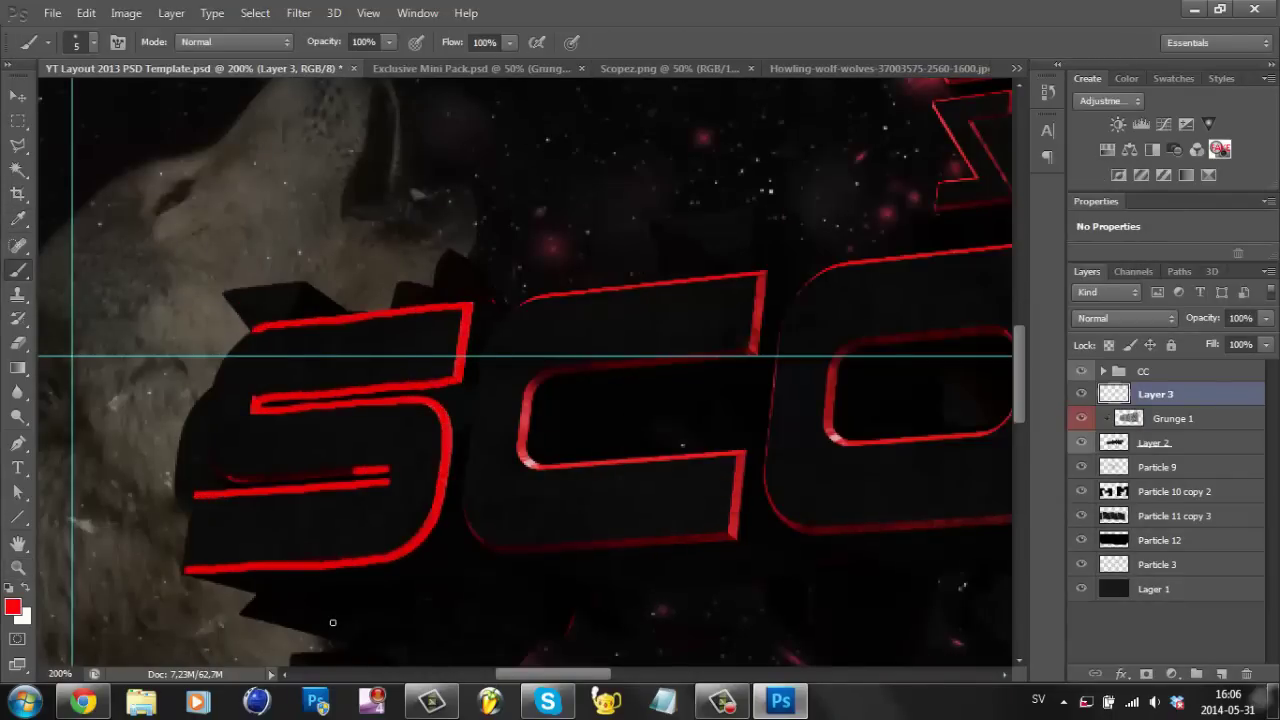
scroll(333, 622, "right", 2)
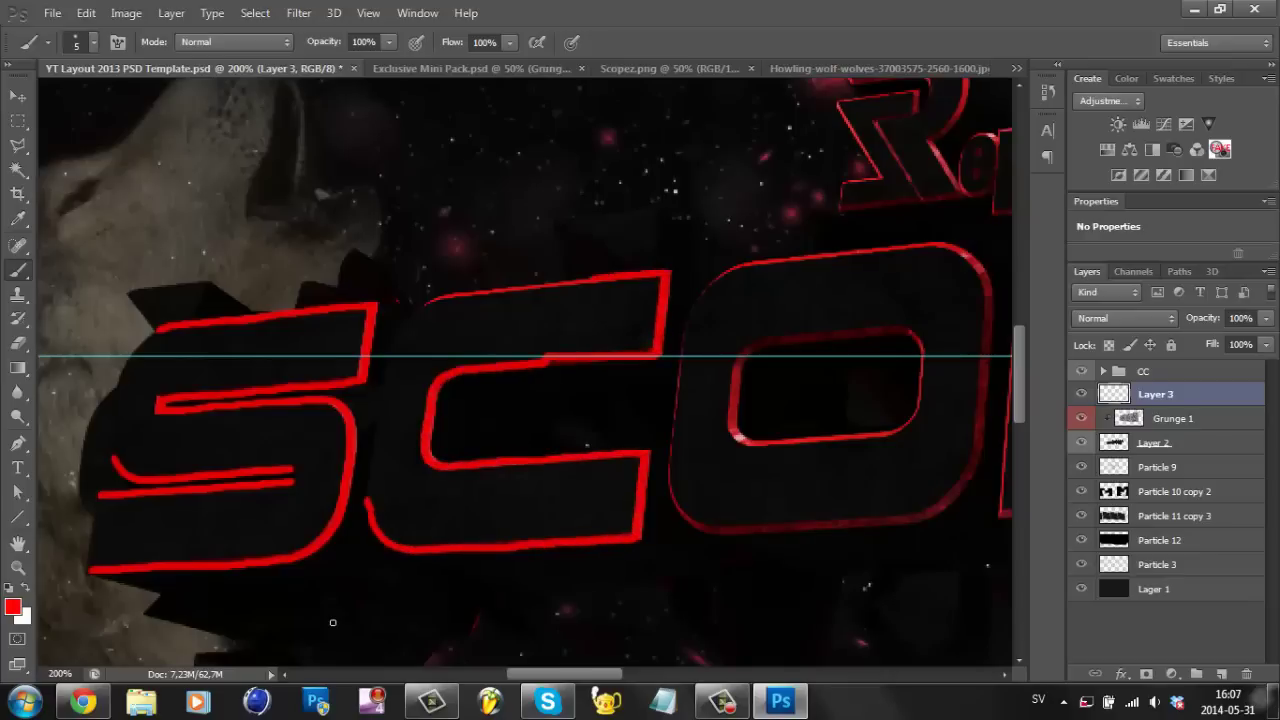
scroll(335, 630, "right", 5)
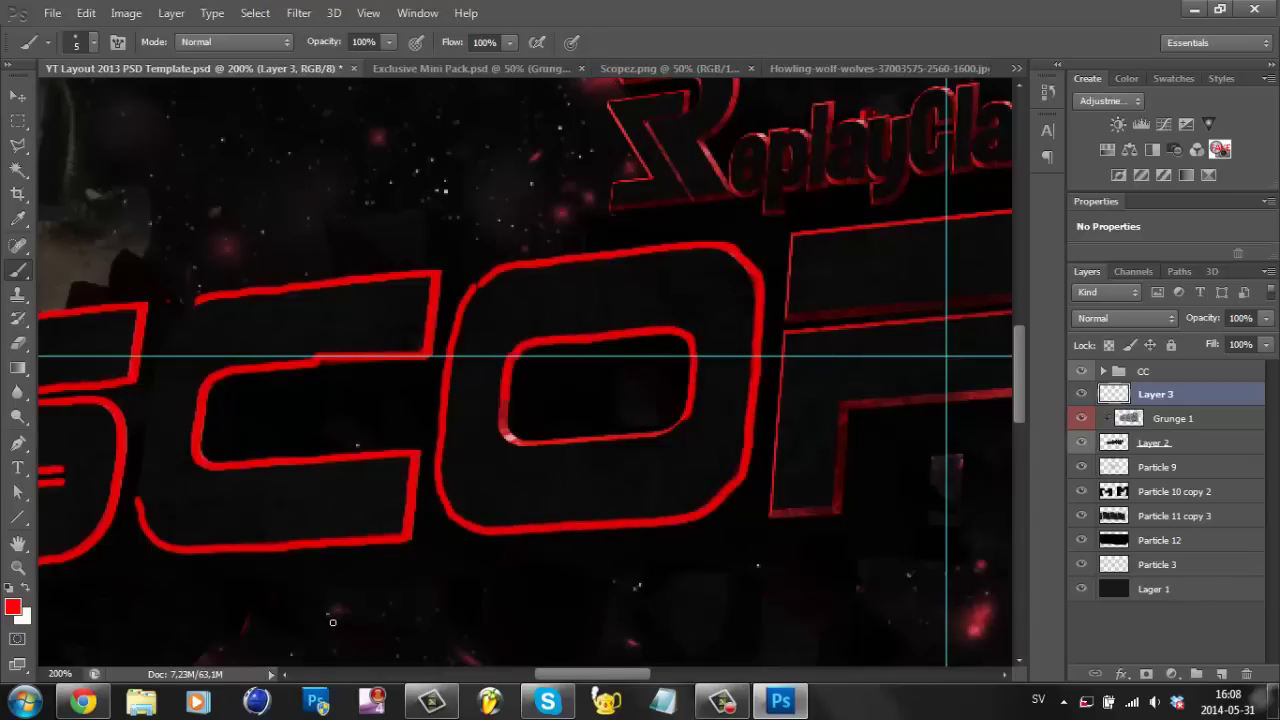
scroll(333, 622, "right", 8)
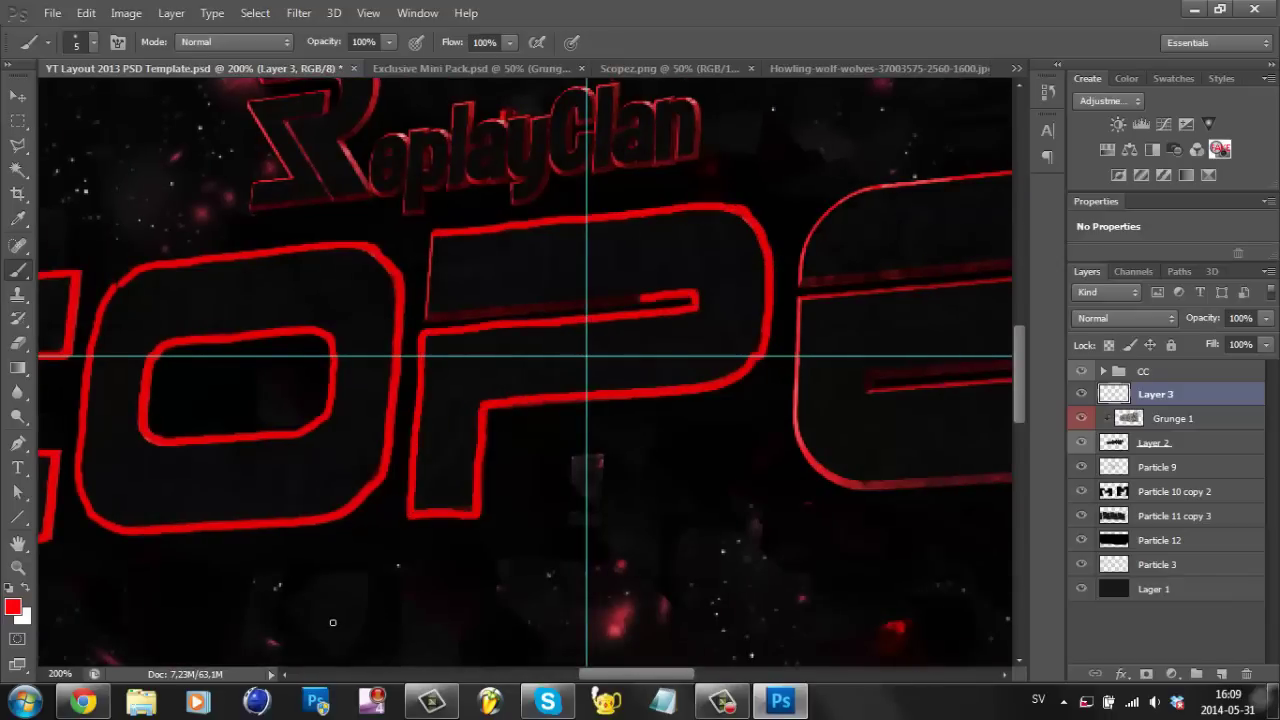
scroll(333, 622, "right", 7)
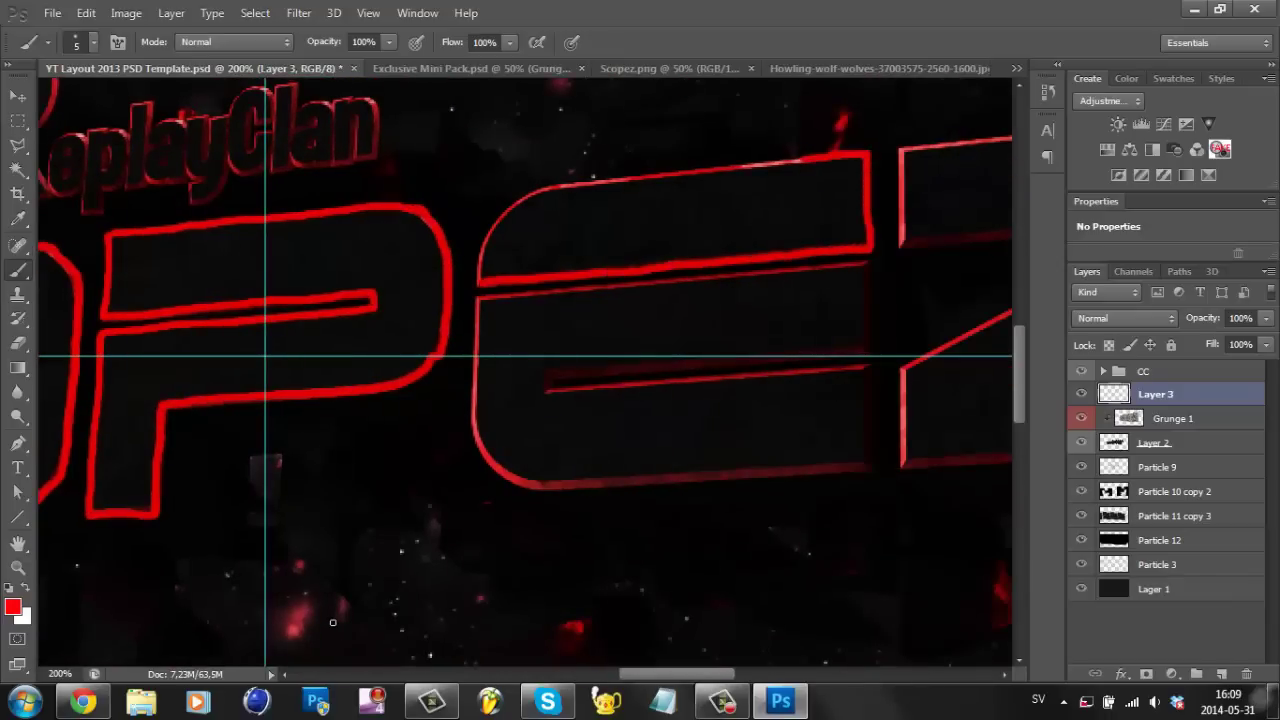
Hide the guides and other view extras.
key("alt+v")
key("Up")
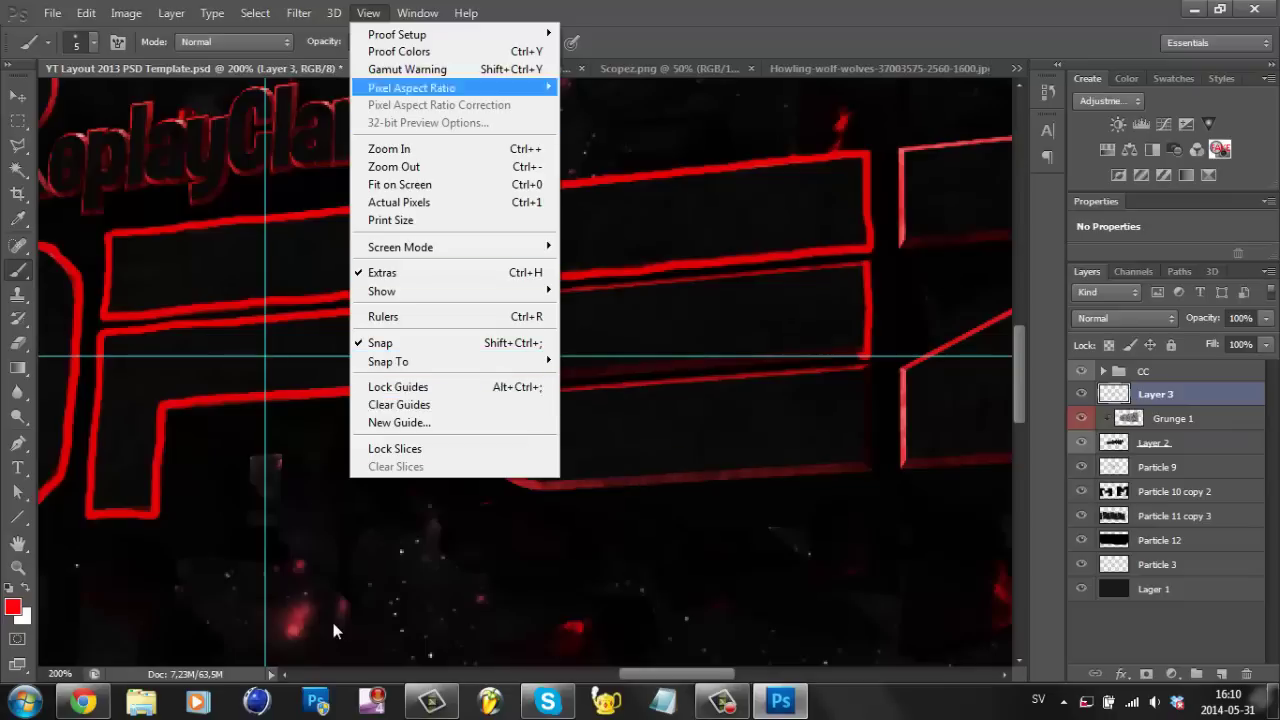
key("Right")
key("Left")
key("Escape")
key("ctrl+h")
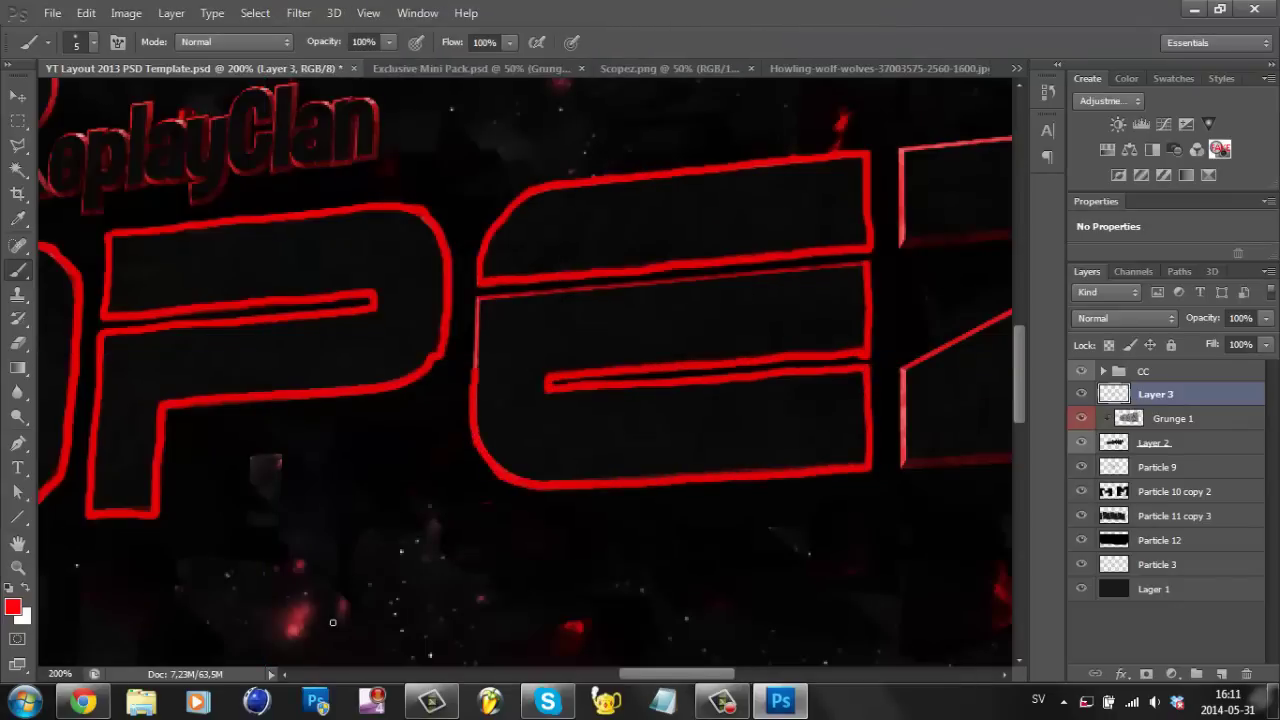
scroll(333, 622, "right", 10)
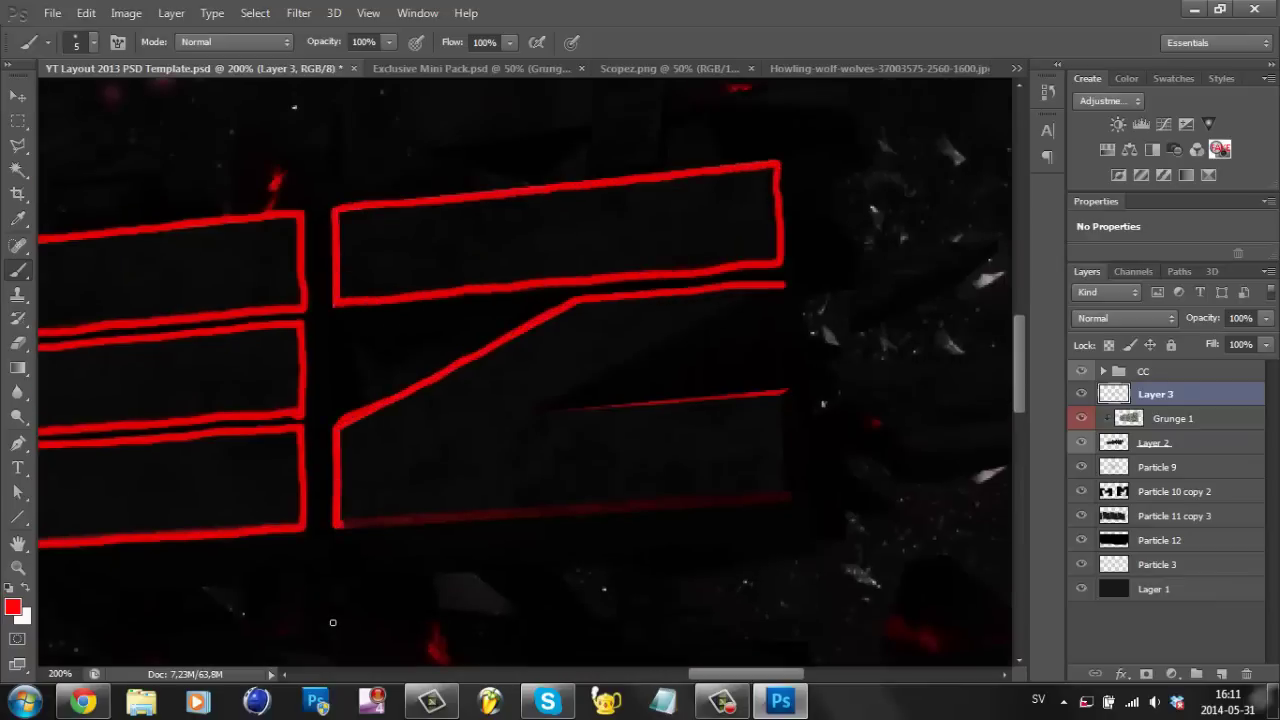
Set Layer 3 to Soft Light blending at 100% opacity over the grunge.
key("z")
scroll(333, 622, "down", 3)
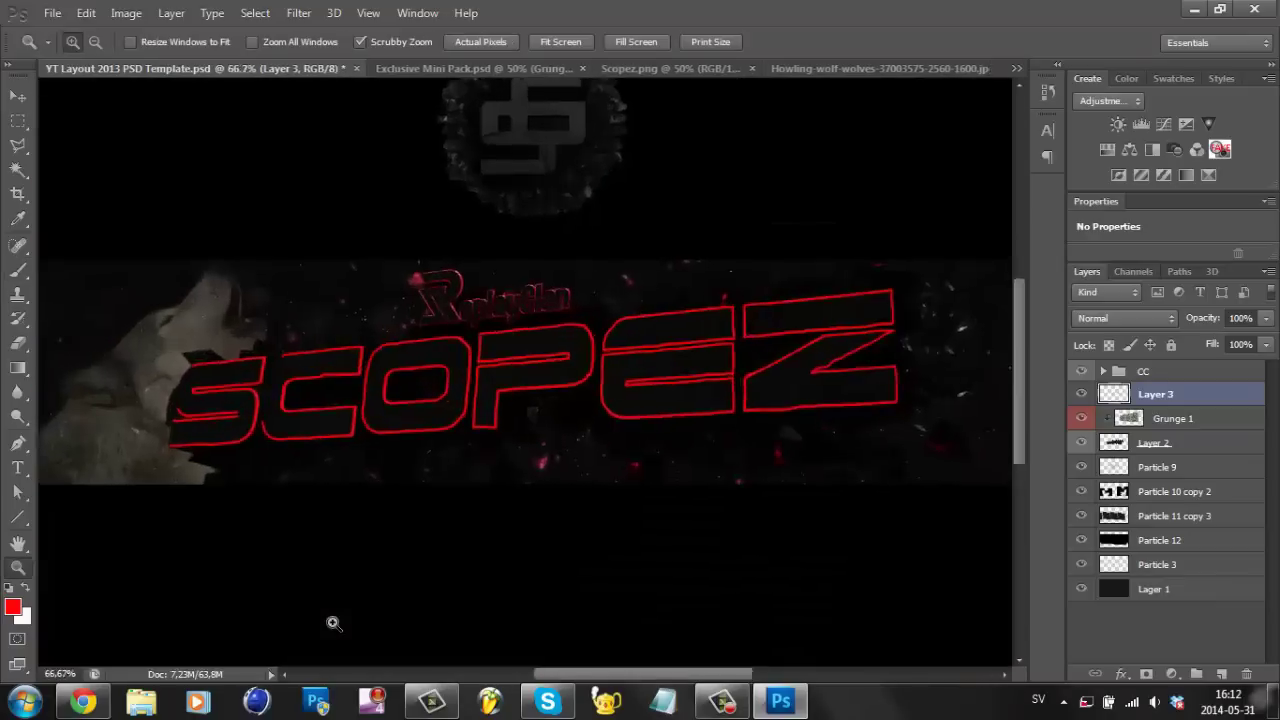
scroll(333, 622, "up", 2)
scroll(334, 625, "down", 2)
key("3")
key("2")
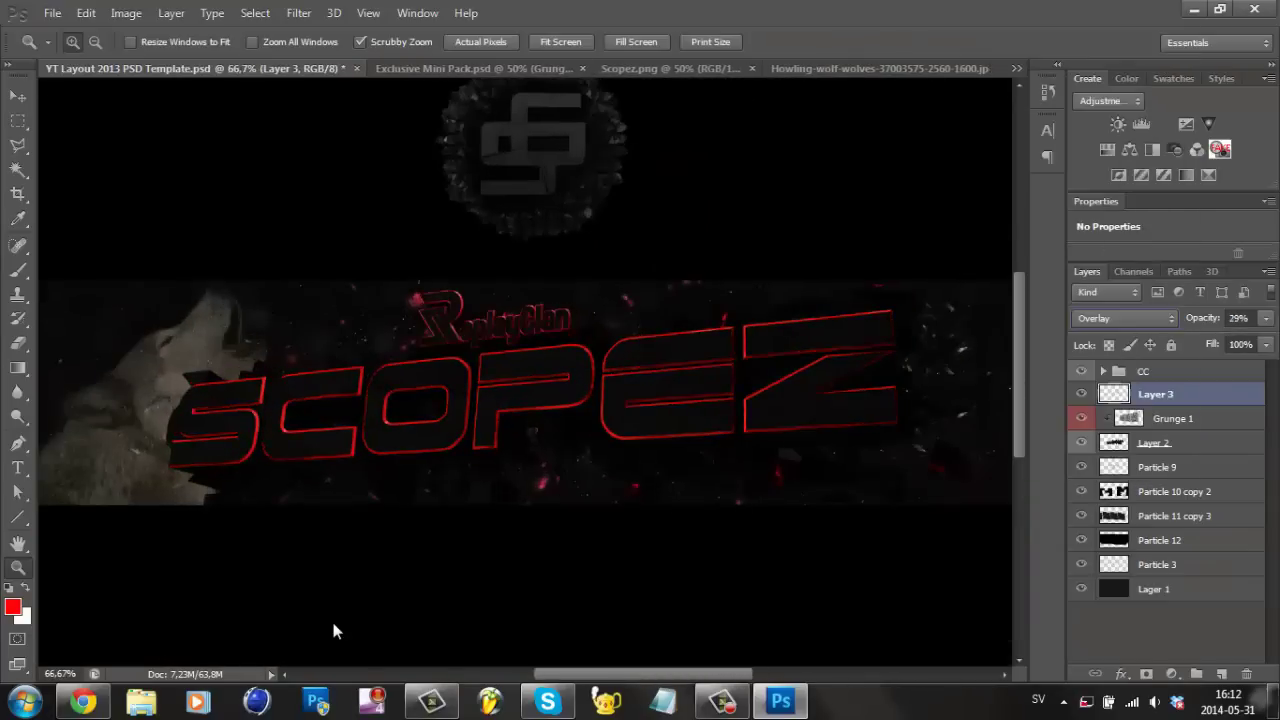
key("0")
key("shift+plus")
key("ctrl+plus")
key("ctrl+plus")
scroll(334, 630, "right", 5)
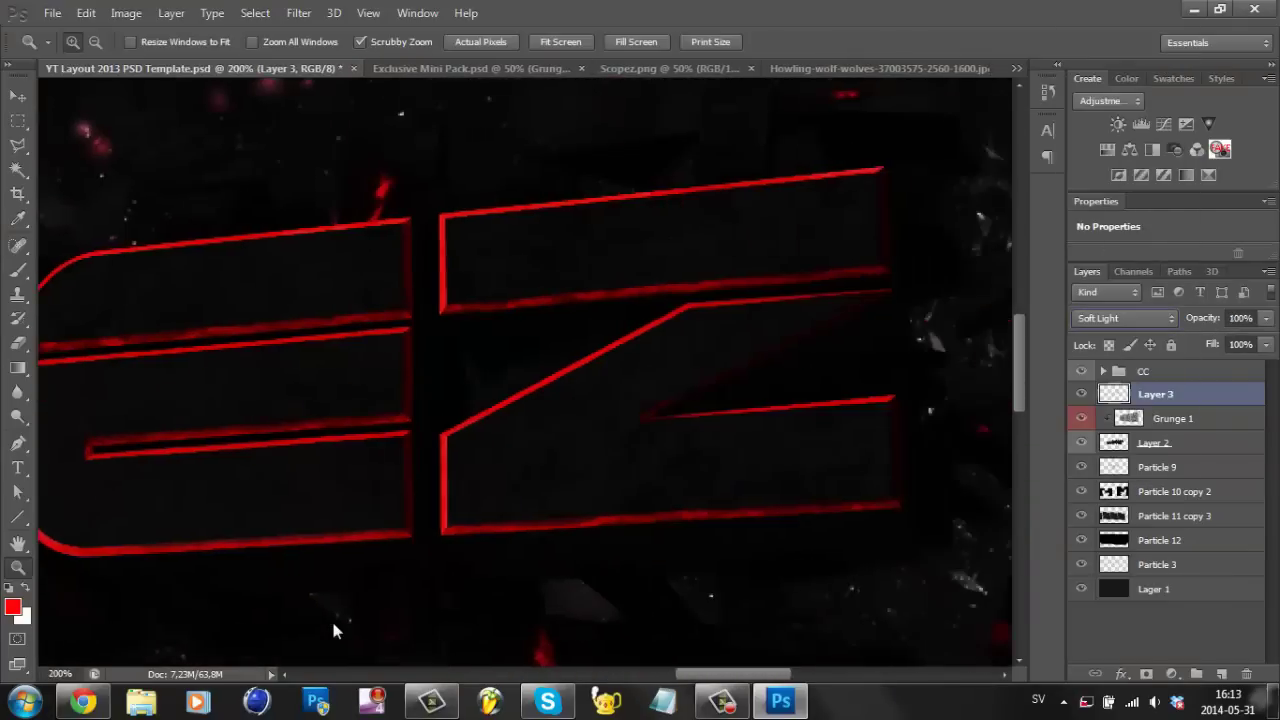
key("ctrl+0")
key("ctrl+Tab")
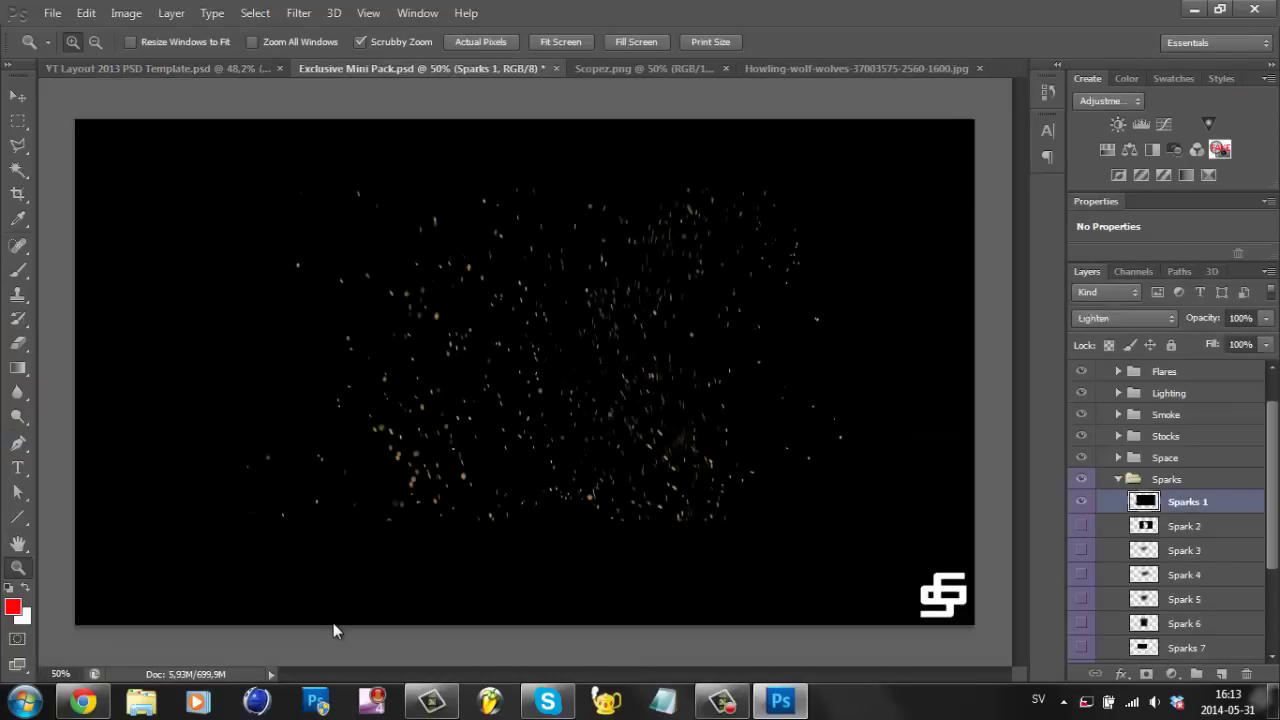
Copy the Spark 4 sparks into the banner and nudge them into place.
key("alt+[")
key("alt+[")
key("alt+[")
key("ctrl+Tab")
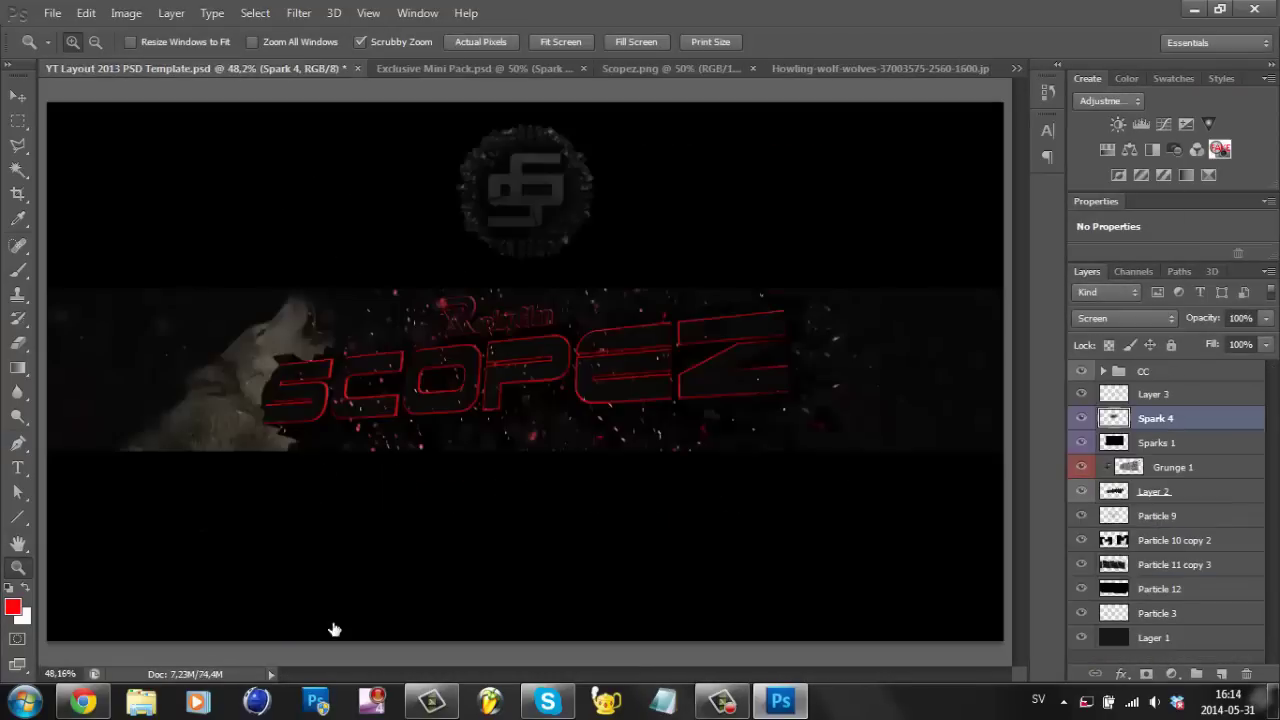
key("v")
key("alt+[")
key("Right")
Duplicate and shift the sparks several times, then merge the copies into one layer.
key("alt+]")
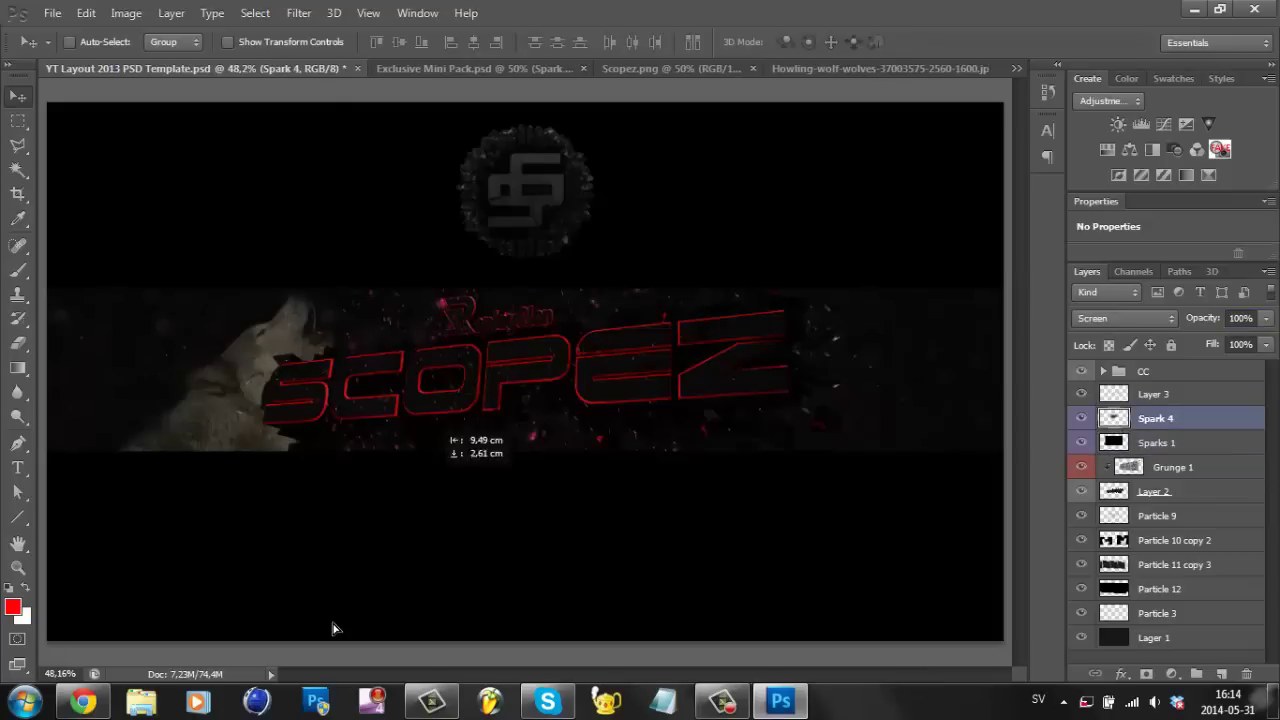
key("ctrl+j")
key("ctrl+j")
key("ctrl+j")
key("alt+Right")
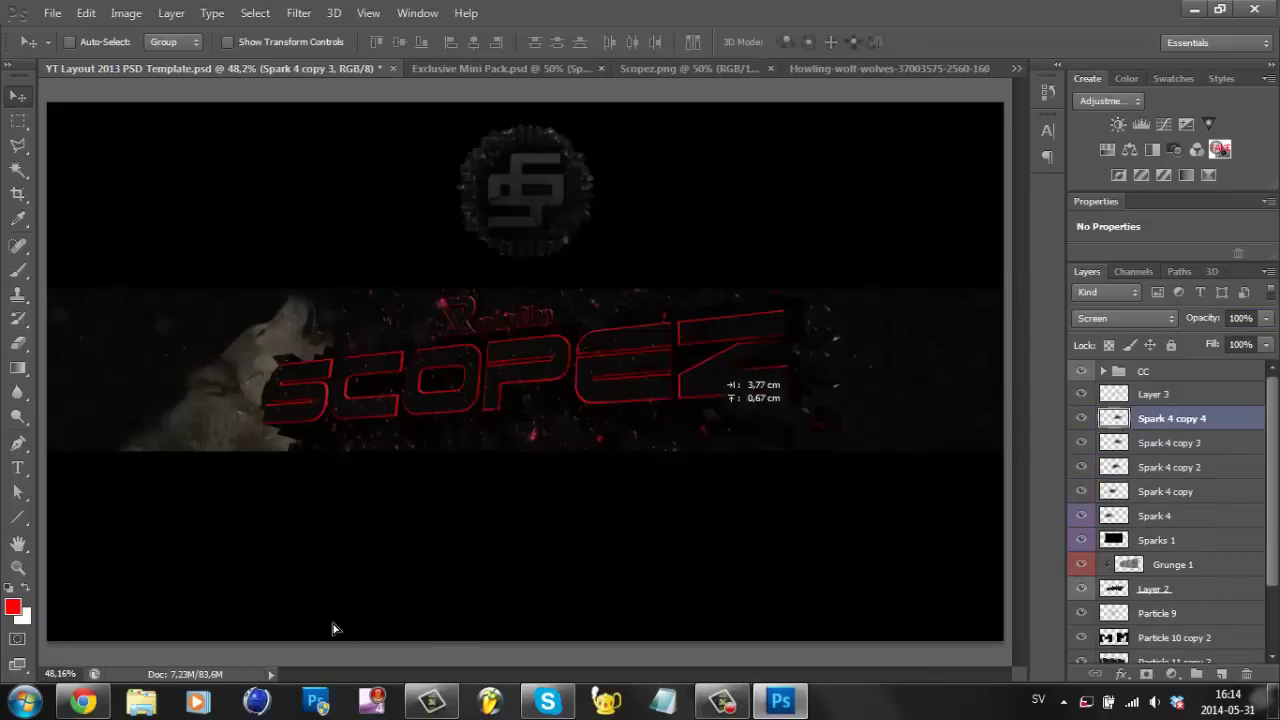
key("alt+shift+[")
key("alt+shift+[")
key("alt+shift+[")
key("ctrl+e")
left_click(334, 630)
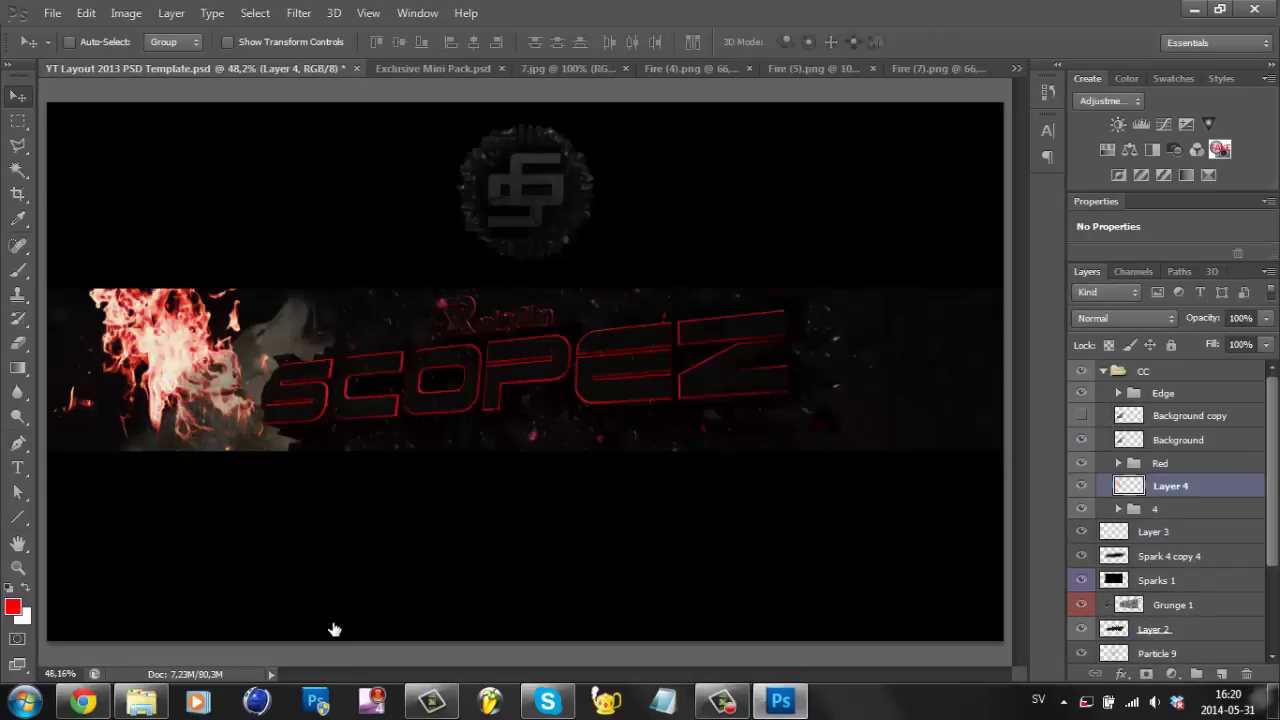
Raise the fire above the Red group, rotate it about -73°, and move it under SCOPEZ.
key("ctrl+bracketright")
key("ctrl+t")
left_click_drag(334, 623, 165, 390)
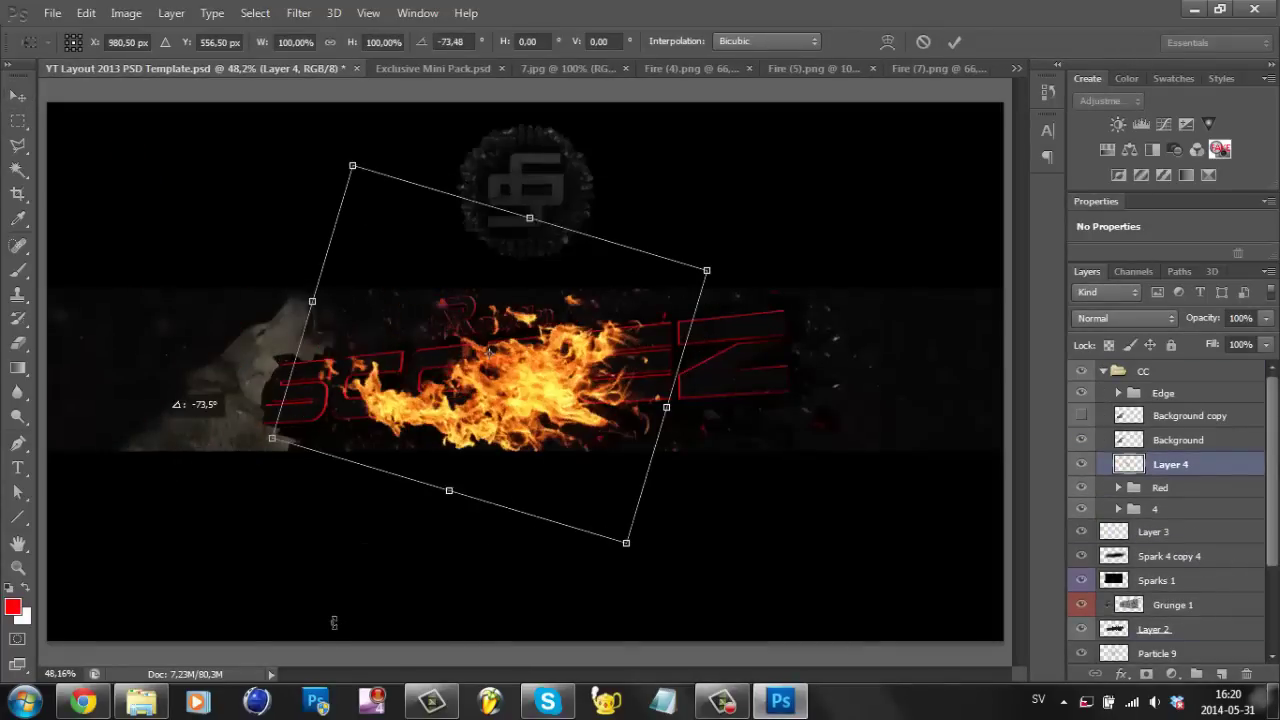
left_click_drag(334, 623, 180, 378)
key("Return")
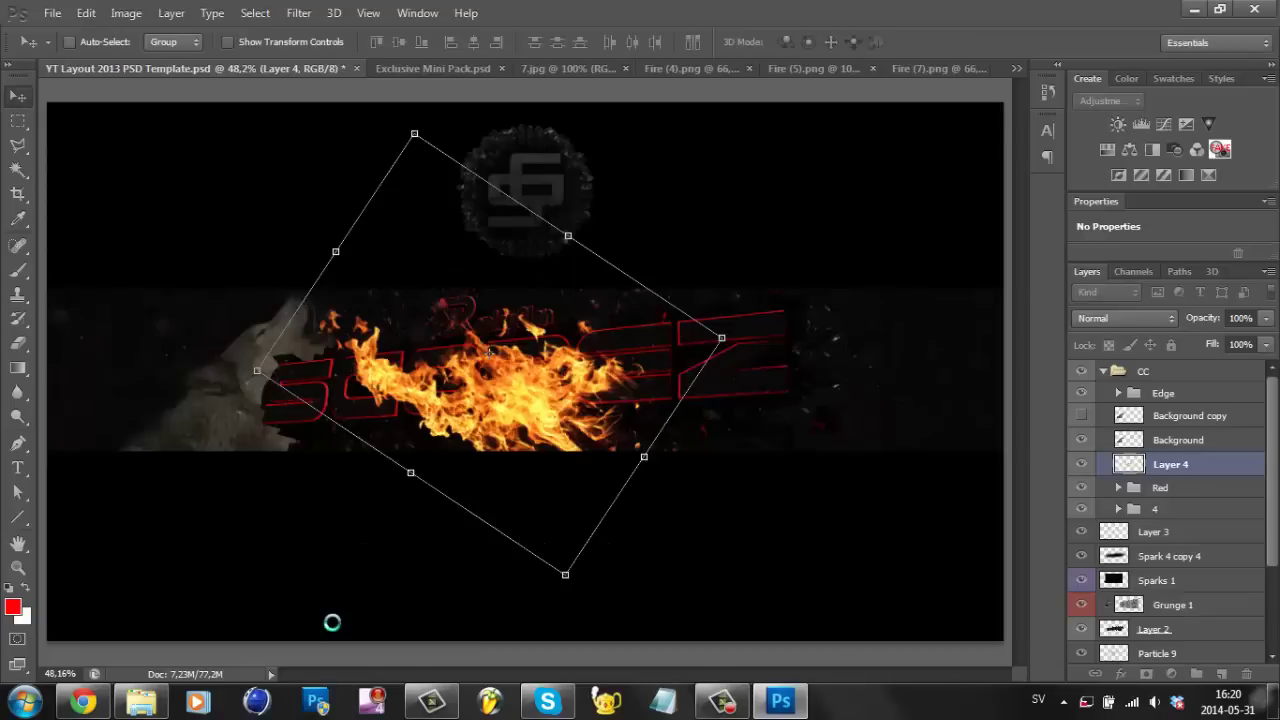
key("alt+e")
key("Escape")
left_click_drag(510, 455, 532, 501)
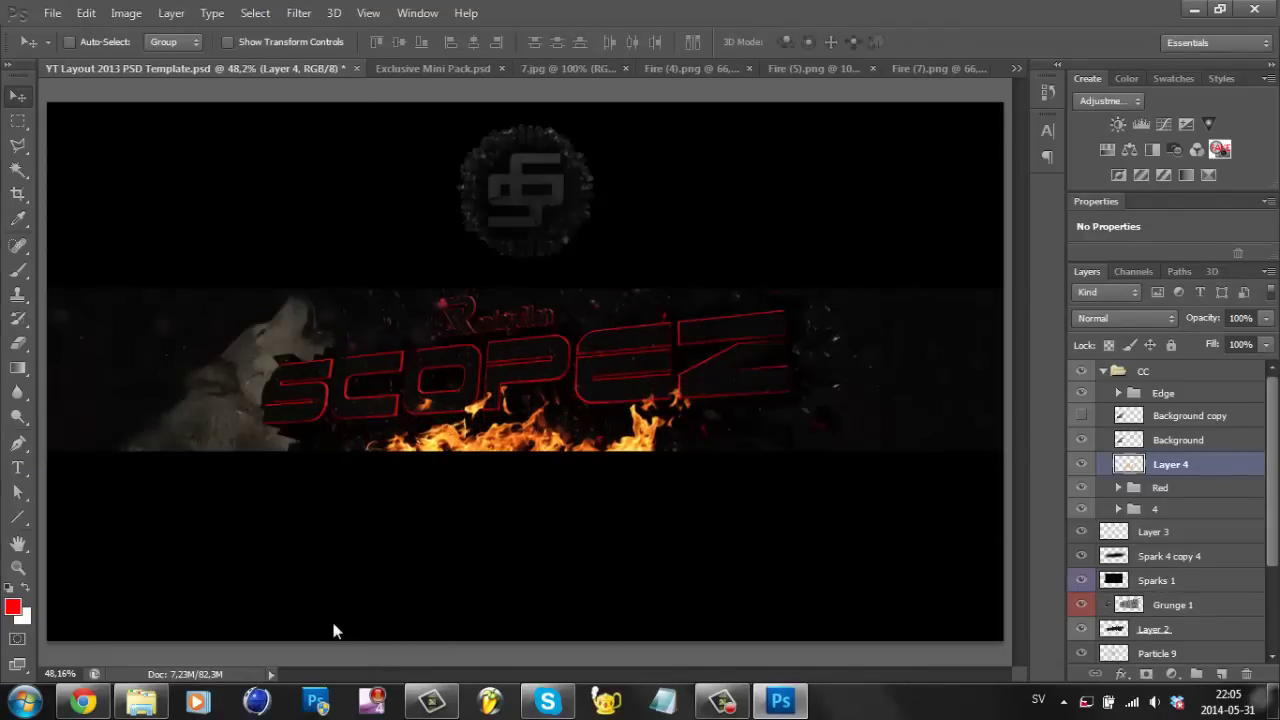
Paint pink glow strokes on a new layer beneath the flames and Gaussian-blur them.
key("ctrl+shift+n")
key("Return")
key("b")
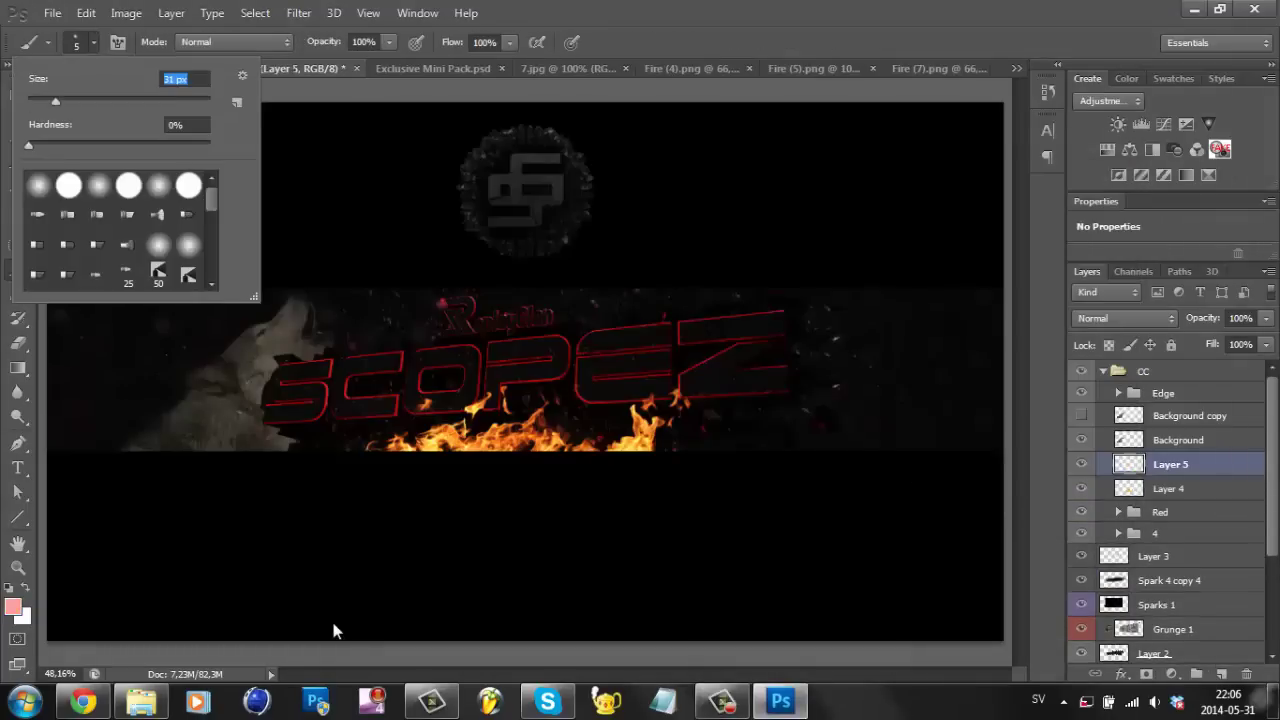
left_click_drag(390, 440, 645, 438)
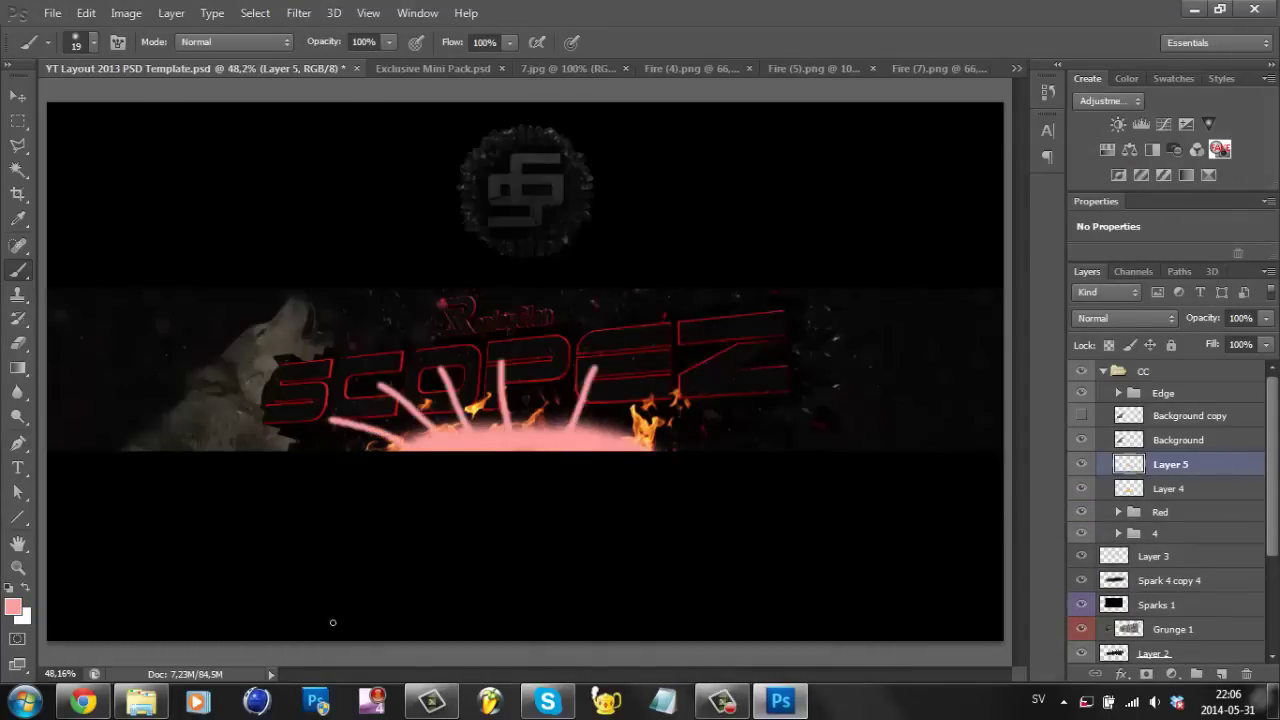
key("ctrl+alt+f")
key("Return")
key("v")
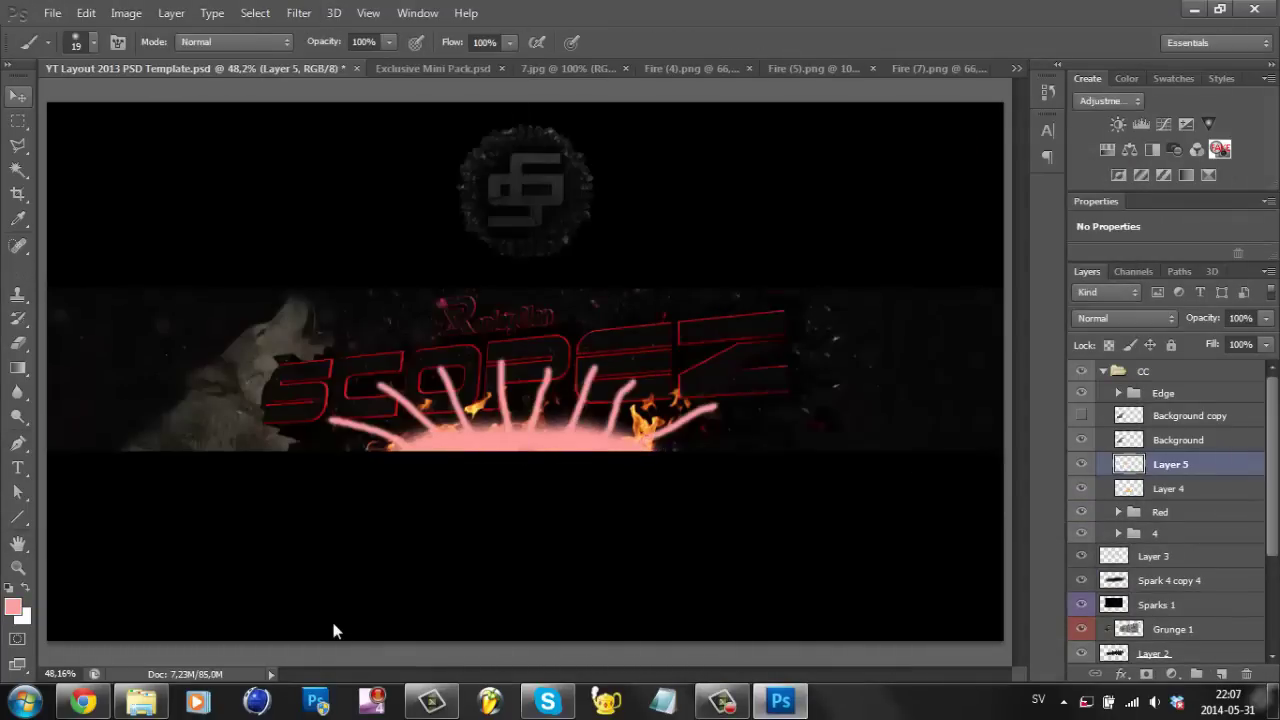
key("ctrl+Tab")
Duplicate Flare 7 into the banner and move it down onto the flames.
left_click(1118, 414)
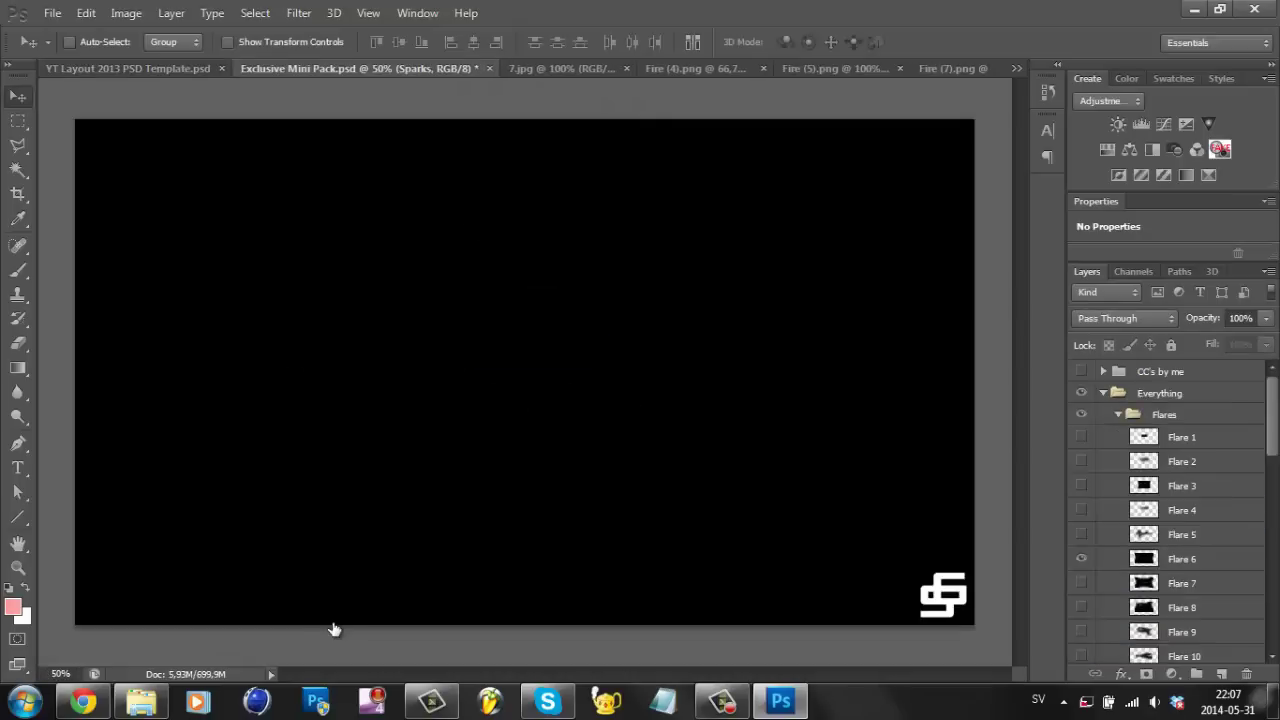
left_click(1184, 497)
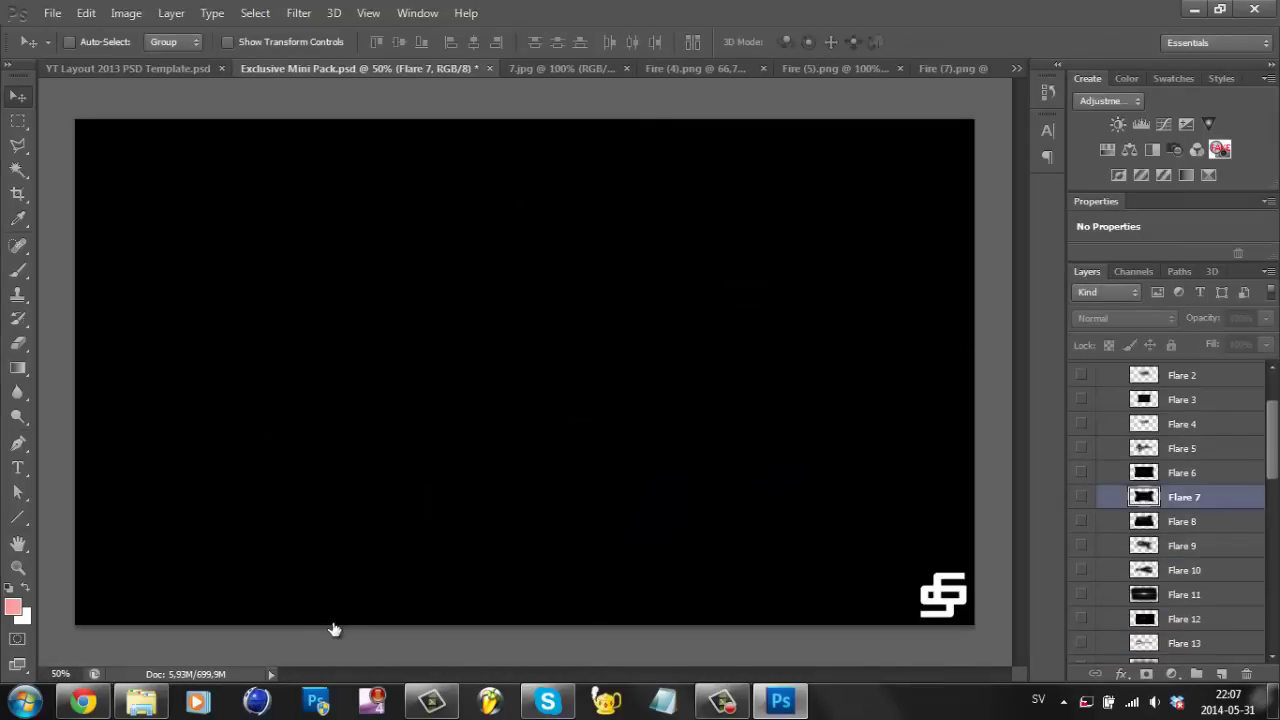
key("Return")
mouse_move(540, 400)
left_mouse_down()
mouse_move(525, 440)
mouse_move(550, 460)
left_mouse_up()
Show the guides and colorize Flare 7 red with raised saturation in Hue/Saturation.
left_click(368, 12)
left_click(590, 366)
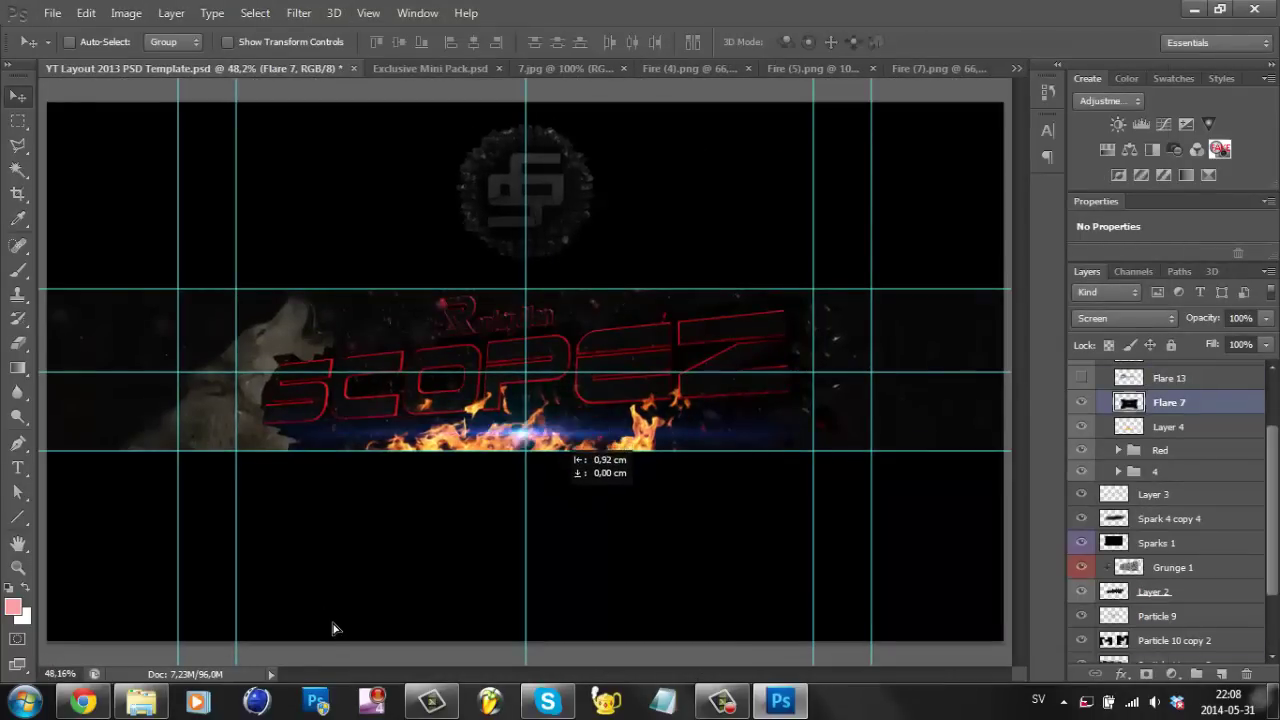
key("ctrl+u")
key("Tab")
key("Up")
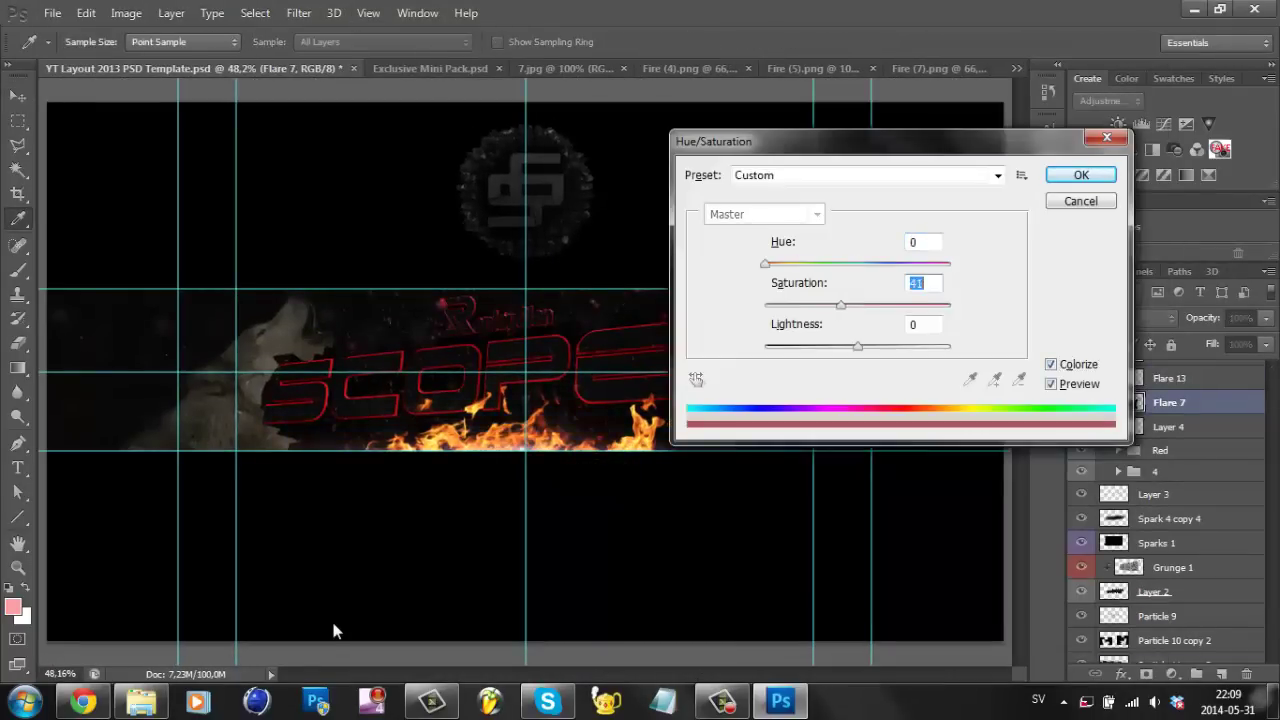
key("Return")
Bring the blue Flare 13 into the banner and nudge it right above SCOPEZ.
key("v")
key("alt+bracketright")
key("shift+Right")
key("shift+Right")
key("shift+Right")
key("shift+Right")
key("shift+Right")
key("shift+Right")
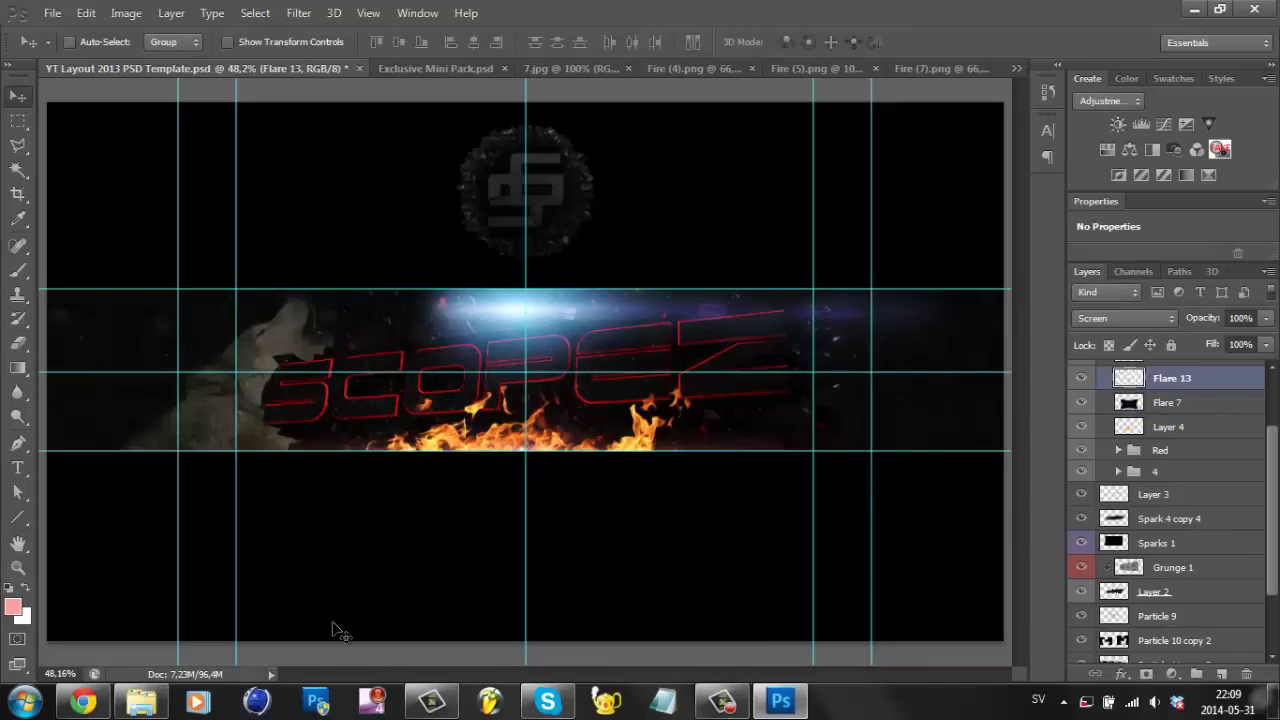
Try a horizontally flipped copy of Flare 13, then delete the copy.
key("ctrl+j")
left_click(86, 12)
left_click(460, 646)
key("shift+Left")
key("shift+Left")
key("shift+Left")
key("shift+Left")
key("shift+Left")
key("e")
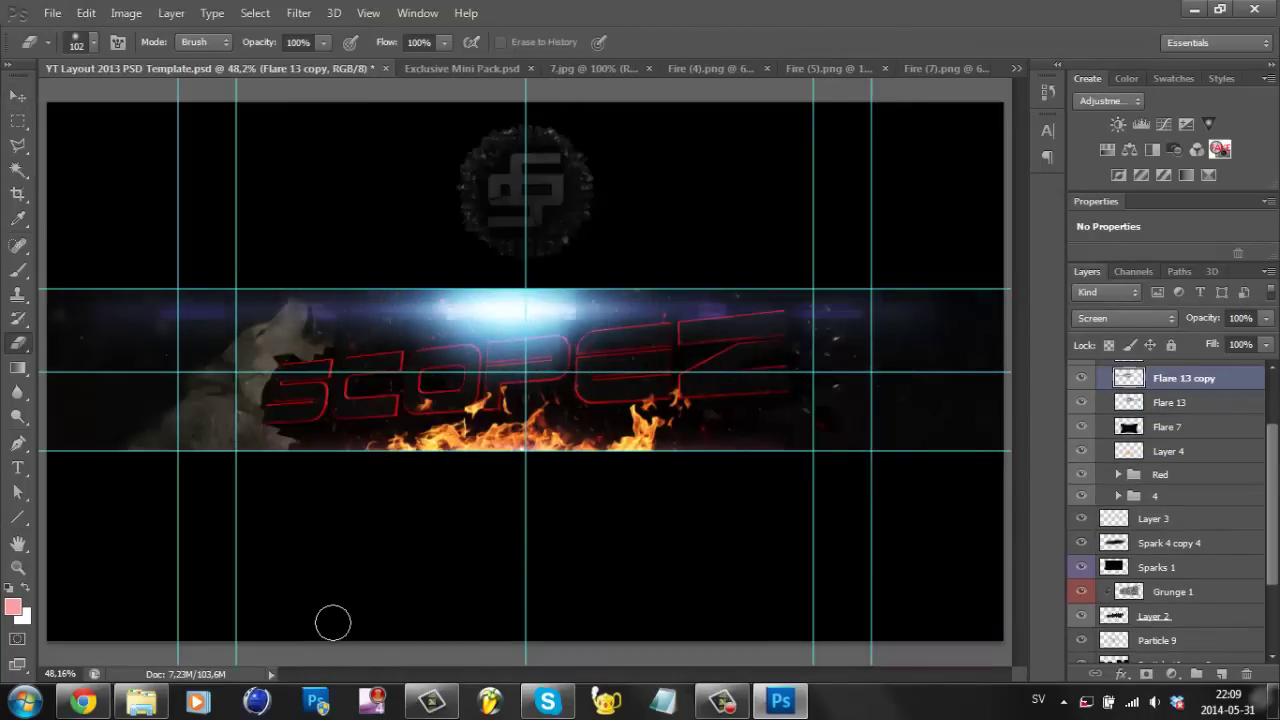
key("Delete")
Nudge Flare 13 right, tint it red, and move Flare 7 lower.
key("v")
key("shift+Right")
key("shift+Right")
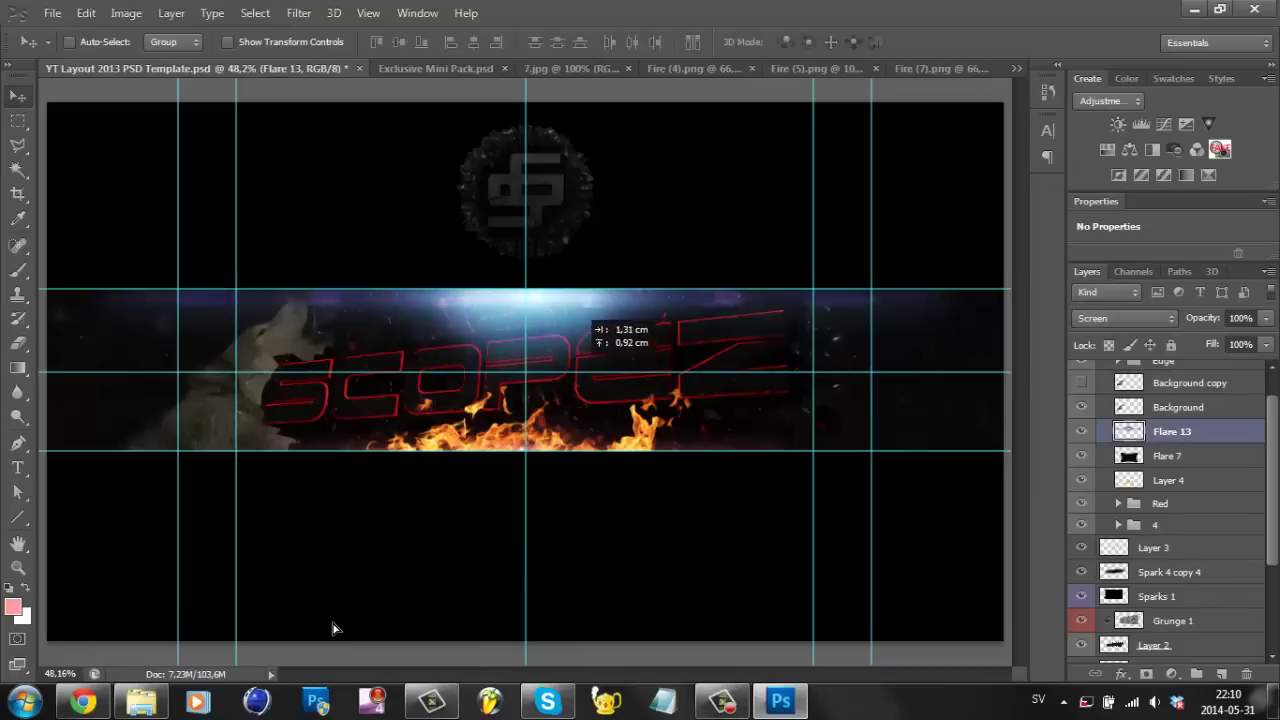
key("ctrl+u")
key("Return")
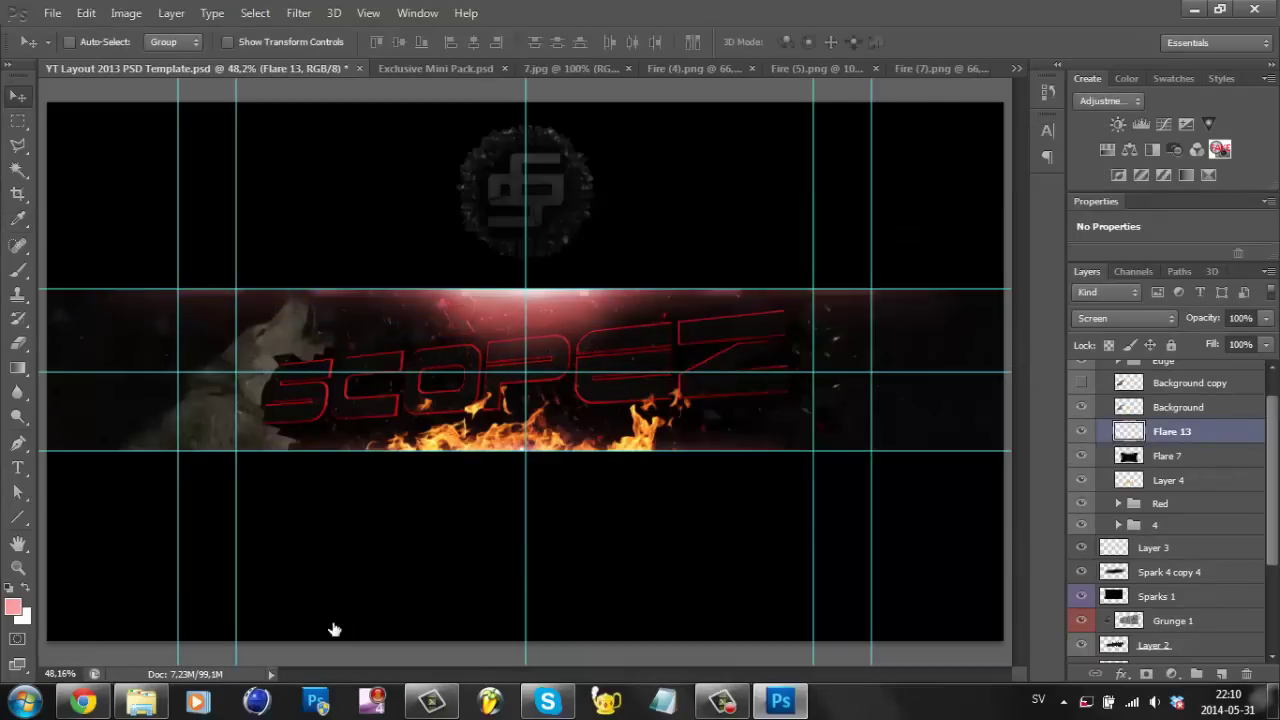
key("shift+Down")
key("shift+Down")
key("shift+Down")
key("shift+Down")
key("shift+Down")
key("shift+Down")
key("alt+bracketleft")
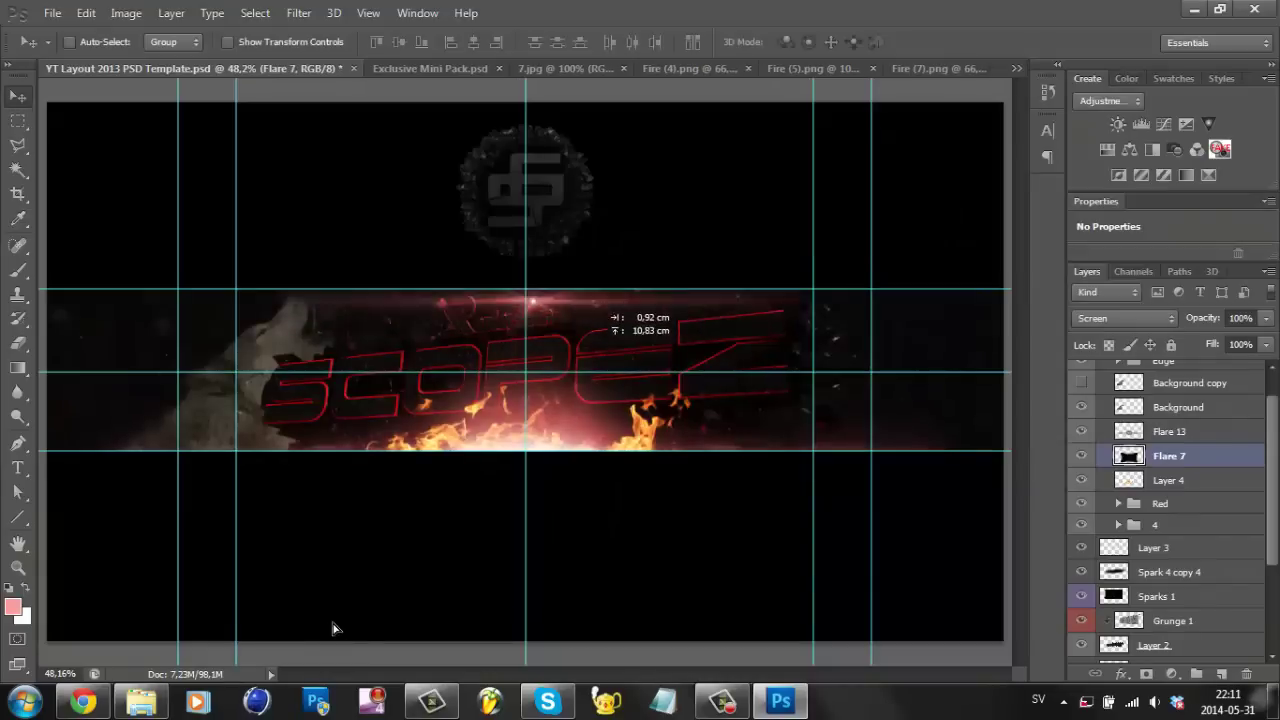
Scale Flare 13 into a flatter streak at W 120%, H 68.61%.
key("alt+bracketright")
key("ctrl+t")
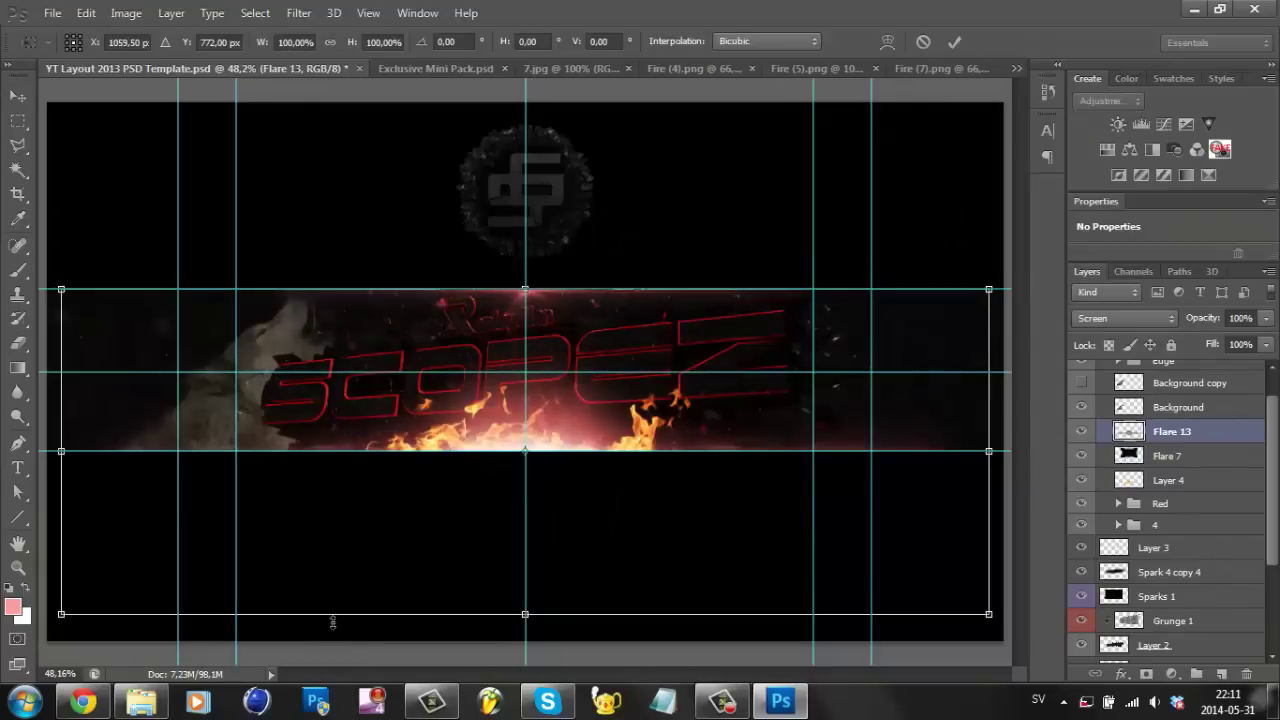
left_click_drag(333, 622, 333, 571)
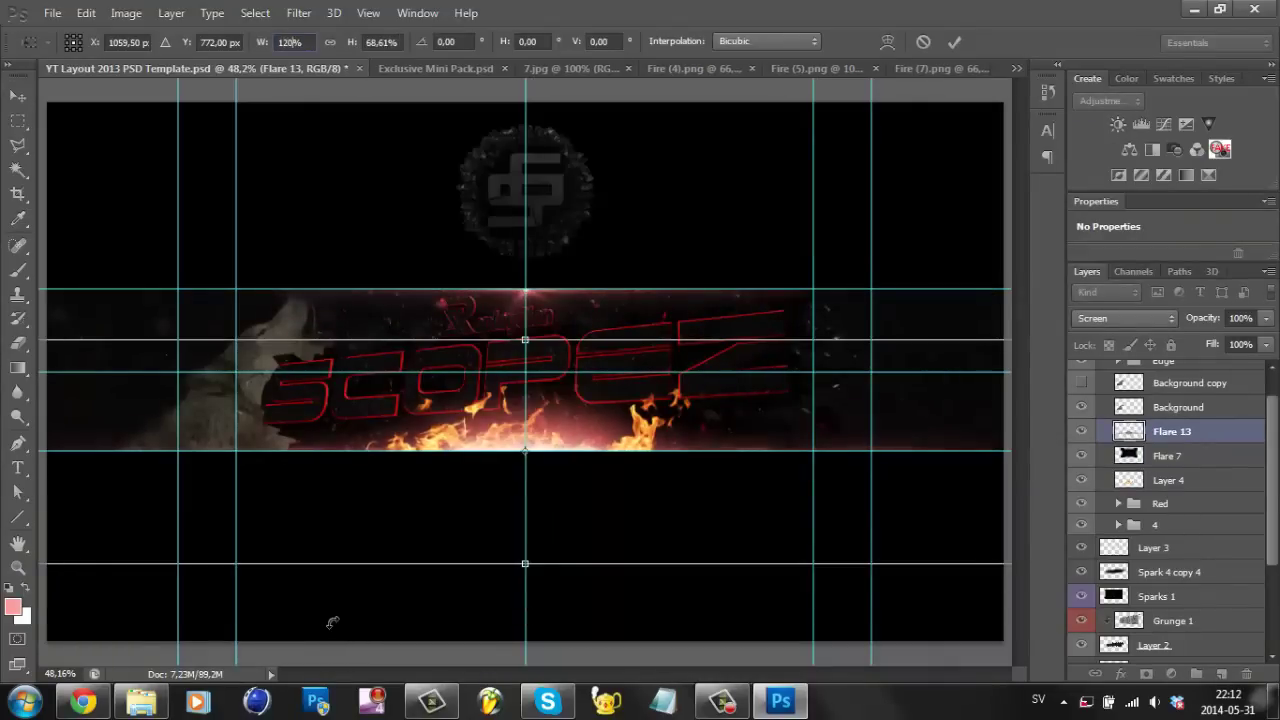